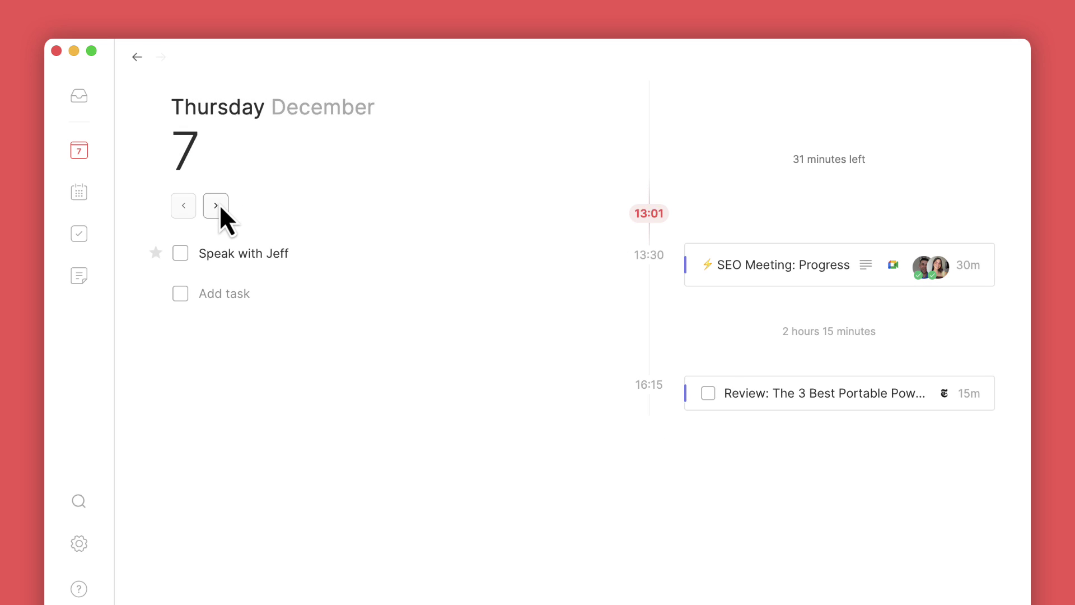
- Peek at Friday, return to Thursday, and move the Portable Power Banks review to 15:45
left_click(219, 205)
left_click(183, 206)
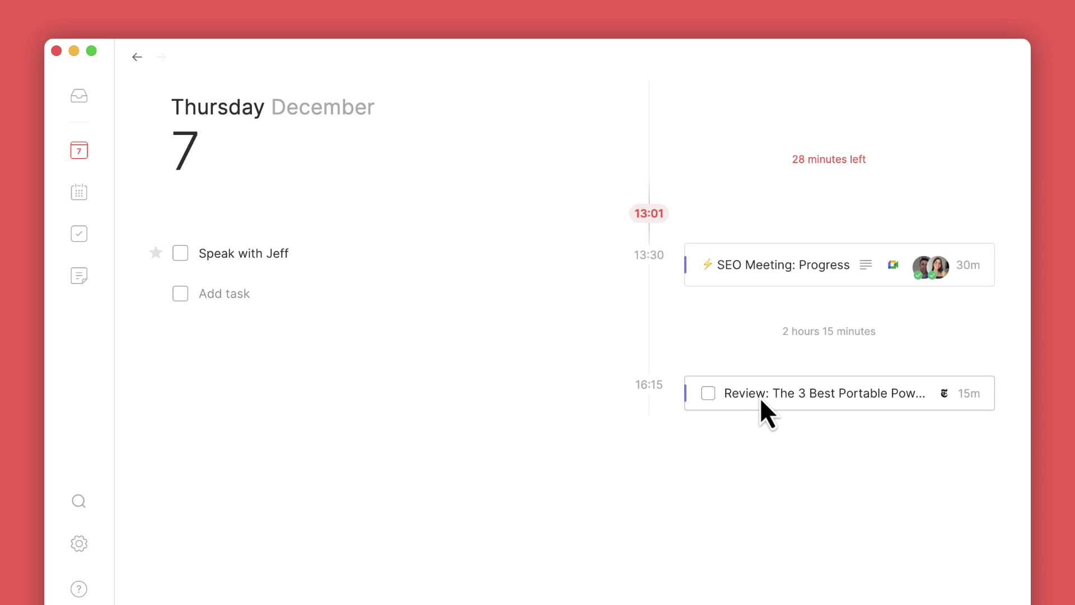
left_click_drag(760, 373, 758, 384)
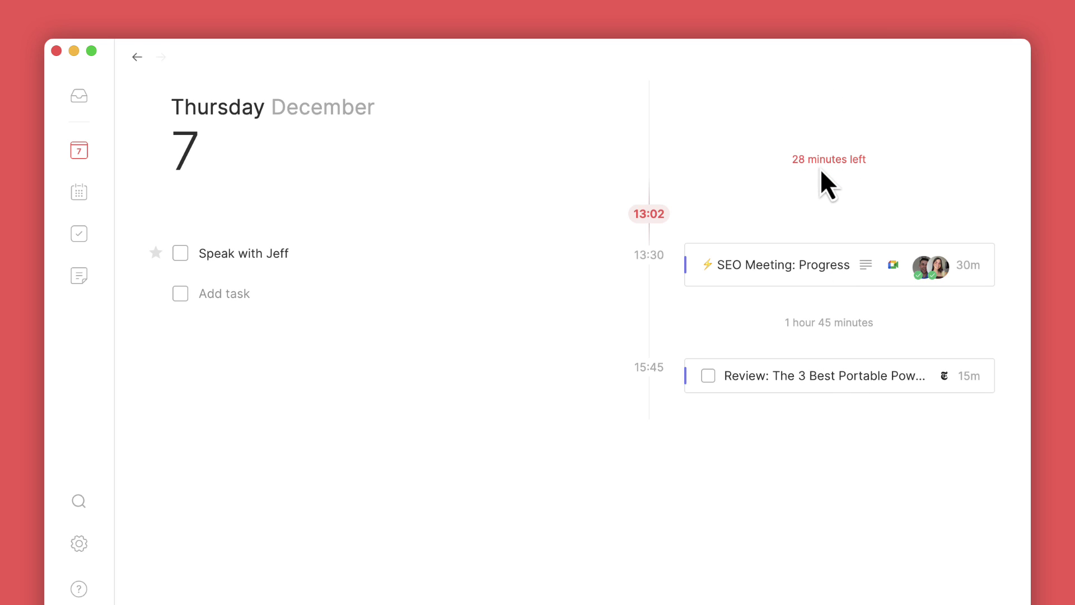
- Review the SEO Meeting: Progress notes and its actions menu, then return to the December 7 agenda
left_click(837, 260)
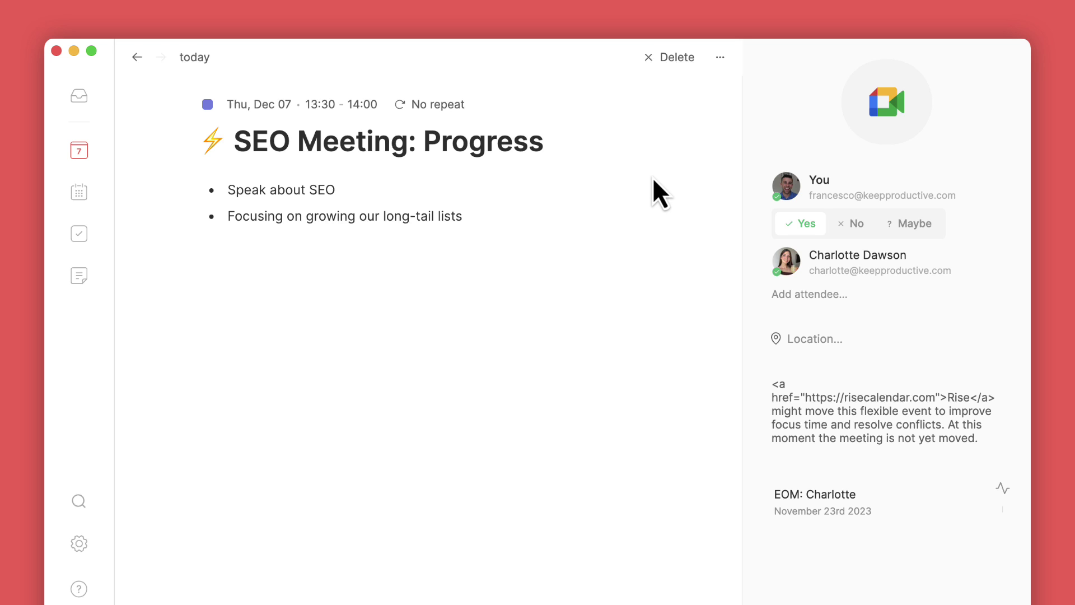
left_click(720, 58)
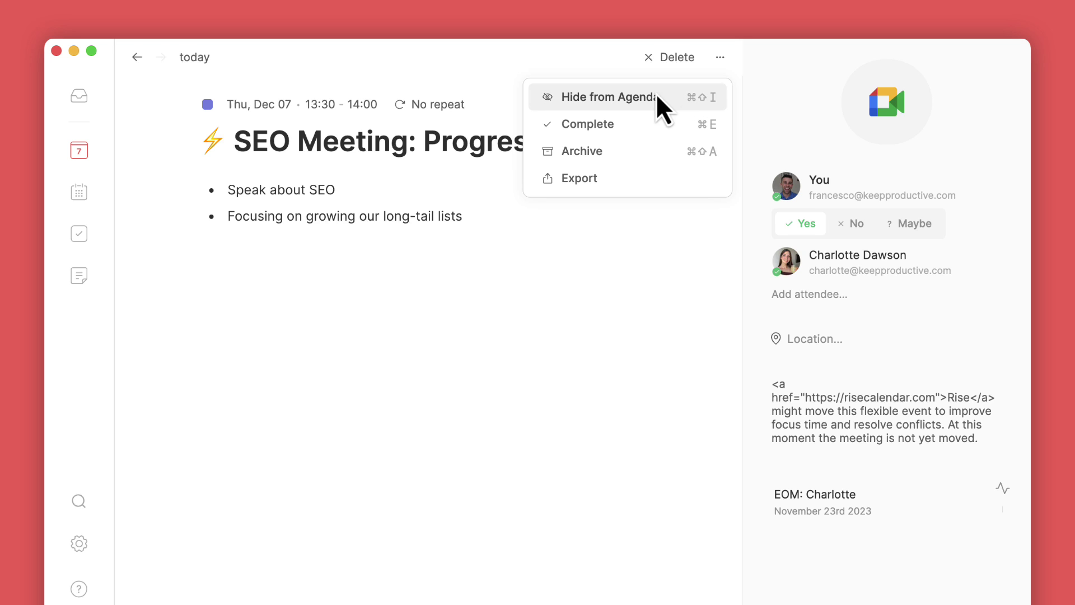
left_click(454, 336)
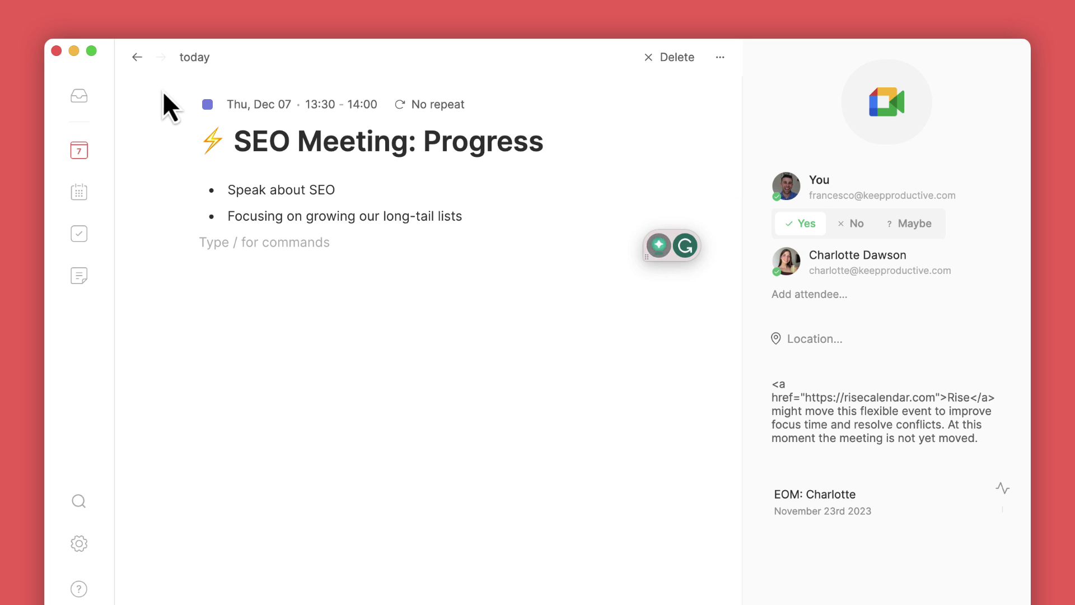
left_click(141, 62)
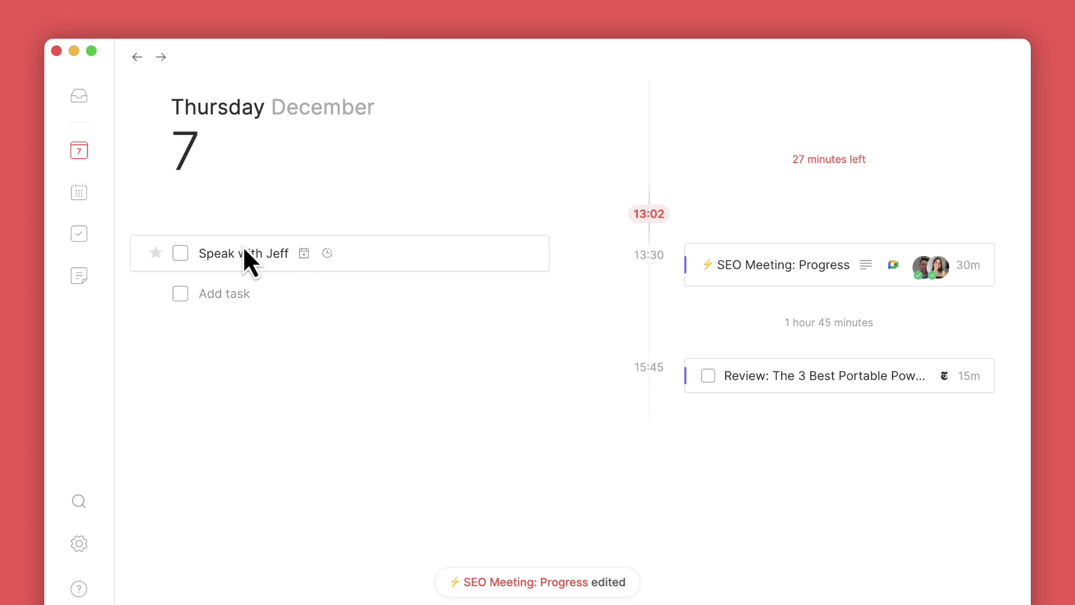
- Drop Speak with Jeff onto today's timeline at 14:30 for 30 minutes
left_click_drag(243, 247, 779, 446)
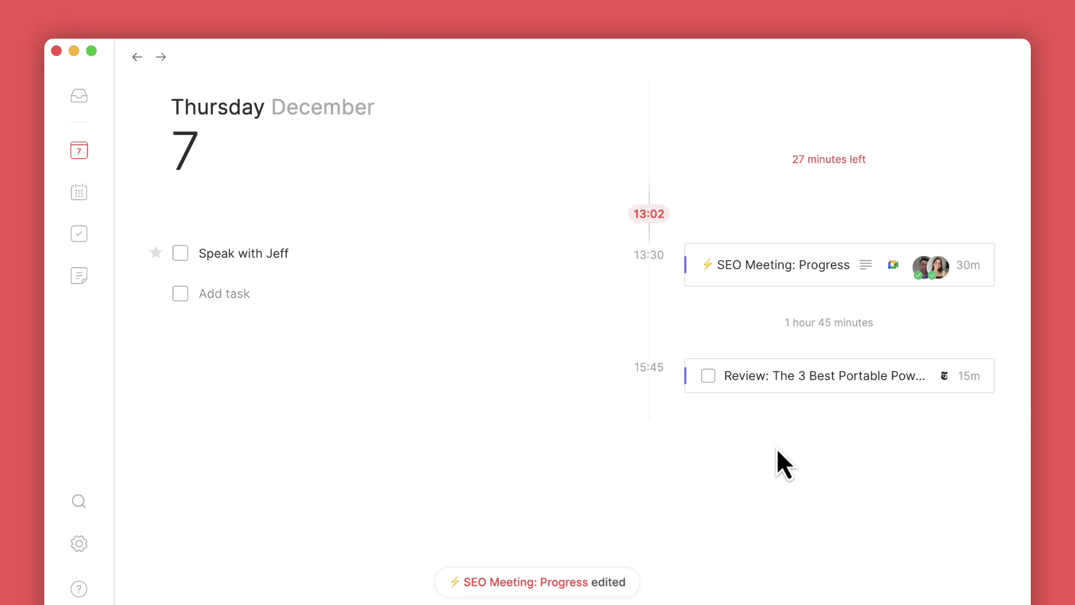
mouse_move(286, 257)
left_mouse_down()
mouse_move(817, 359)
mouse_move(811, 420)
mouse_move(790, 284)
left_mouse_up()
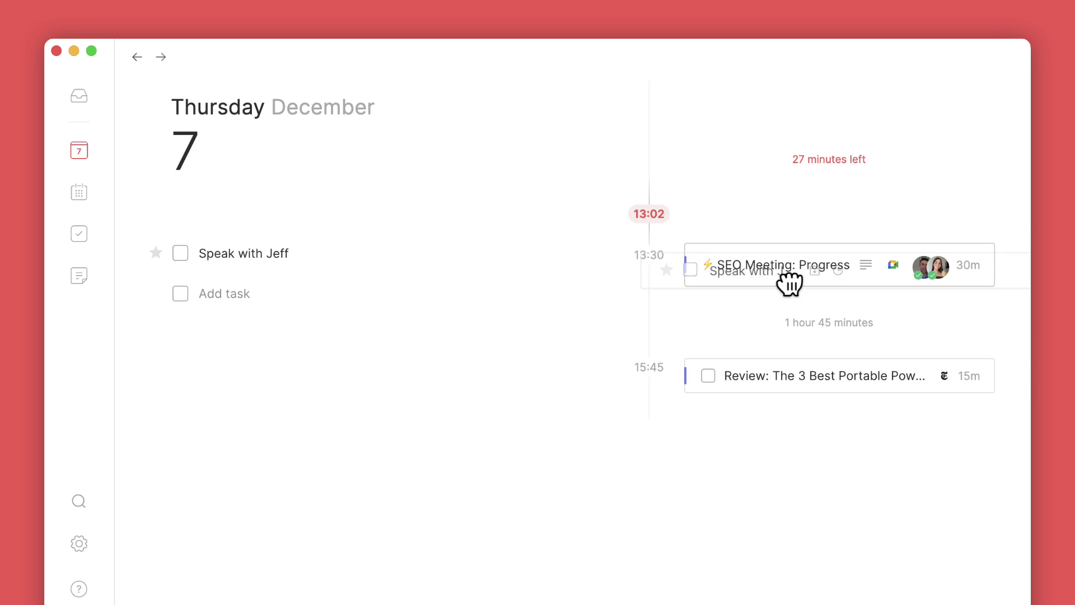
left_click_drag(789, 284, 785, 318)
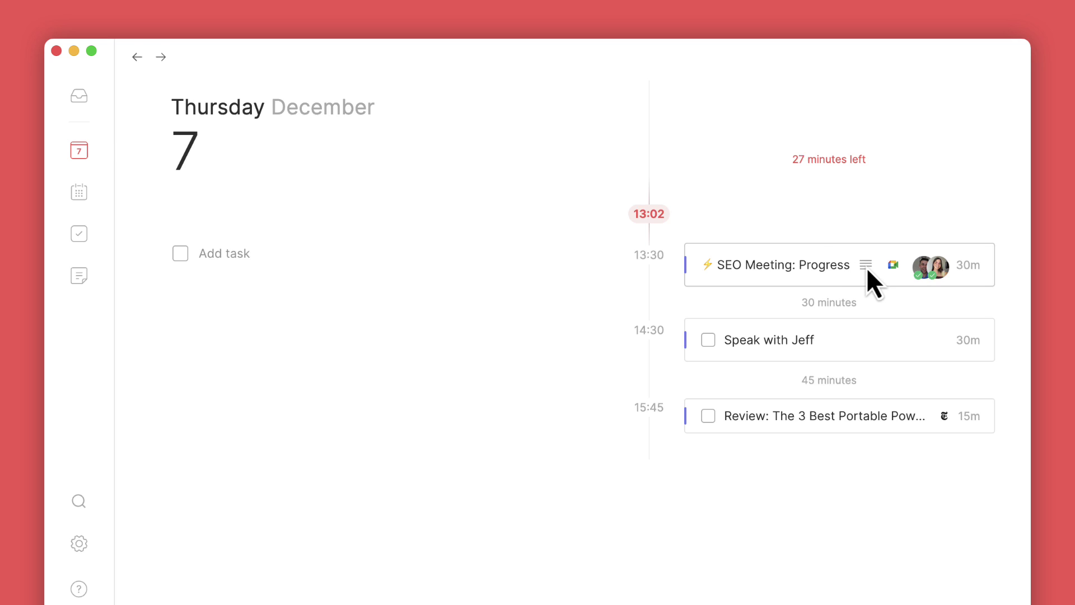
- Capture a 'Review this app' task from the routine.co page and find it in the Inbox
left_click(83, 95)
mouse_move(571, 155)
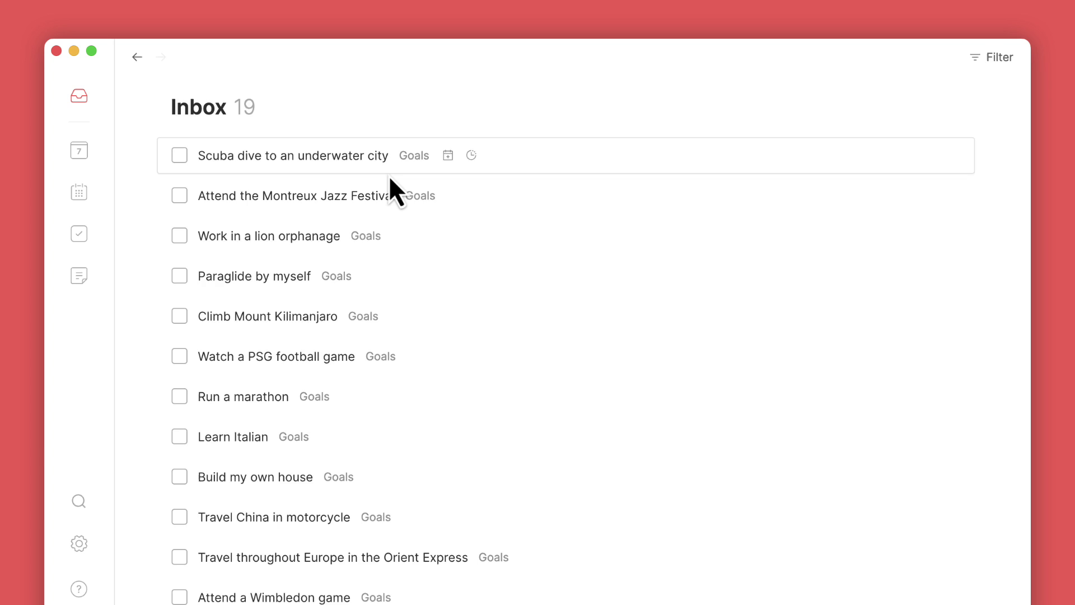
scroll(391, 178, "down", 5)
scroll(391, 178, "up", 1)
scroll(390, 178, "up", 5)
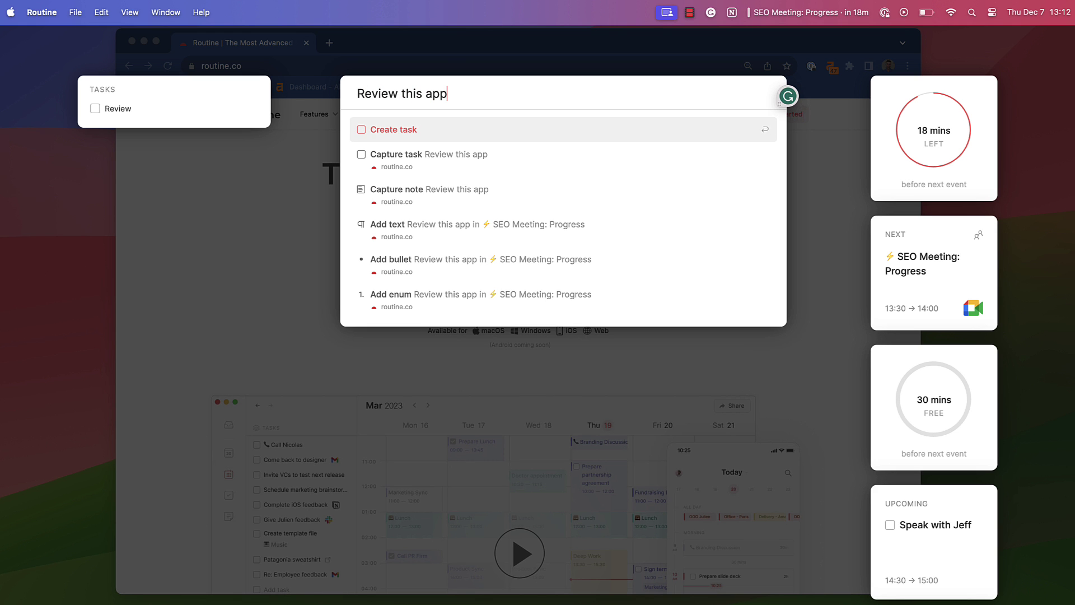
left_click(482, 173)
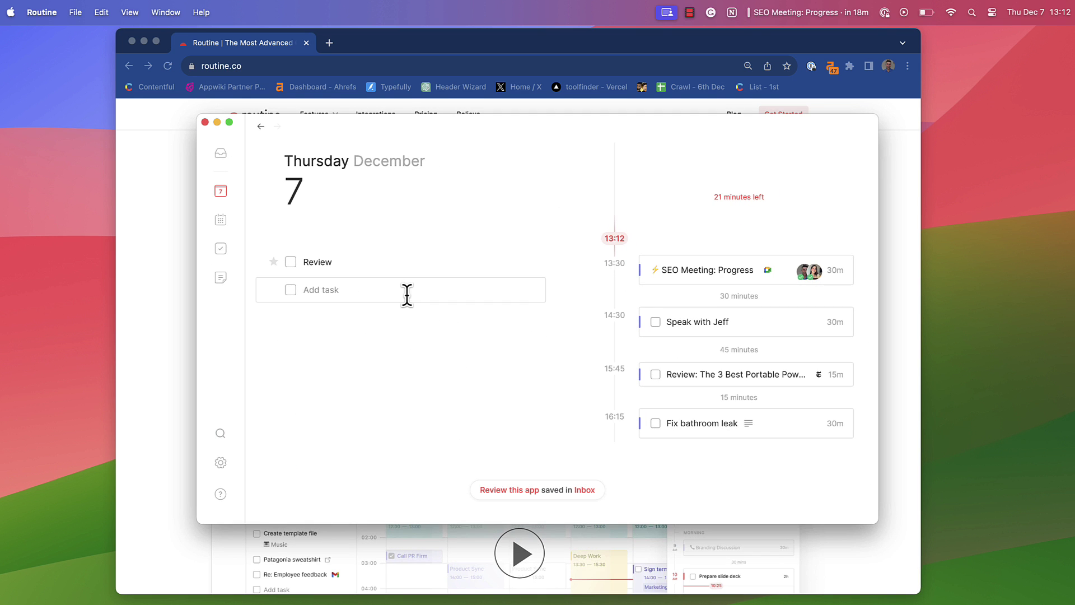
left_click(225, 163)
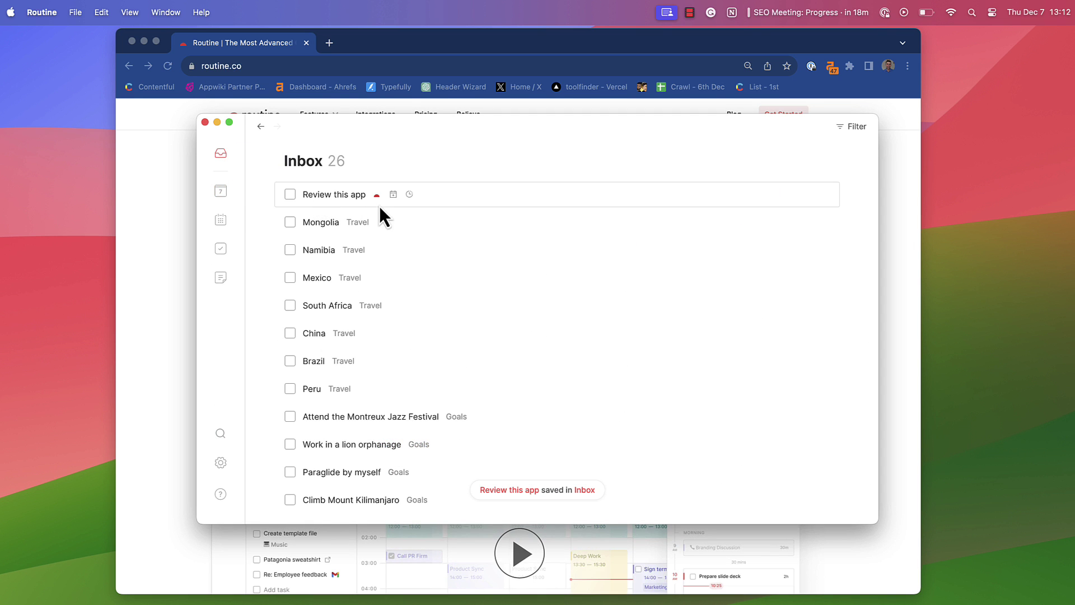
- Schedule the Scuba dive to an underwater city task for Thursday, December 14
left_click(431, 199)
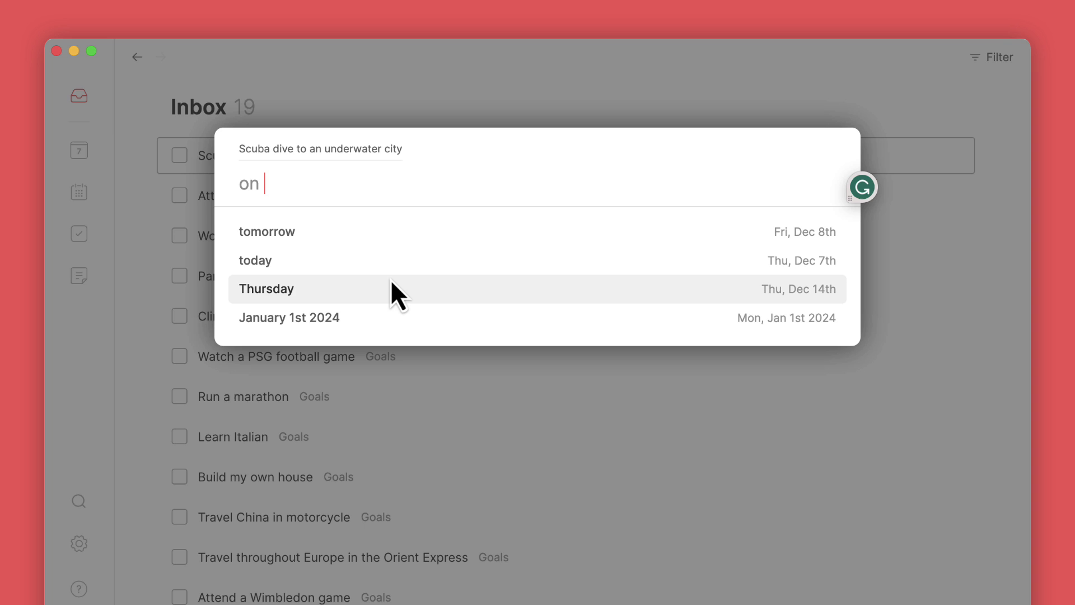
left_click(391, 283)
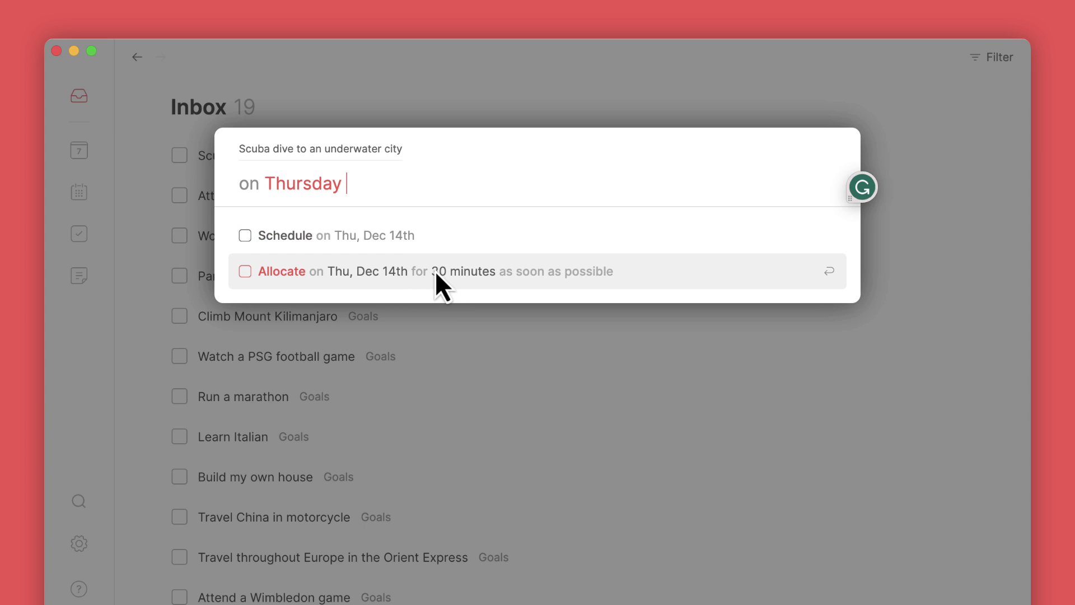
left_click(416, 238)
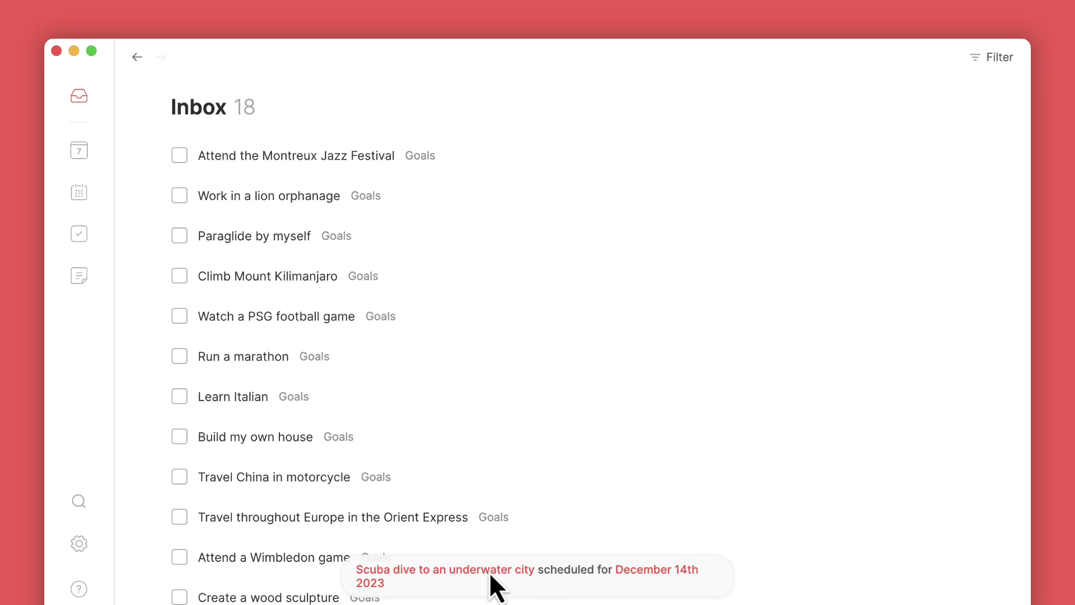
- Check the December 14 agenda for the Scuba dive task, then return to the Inbox
left_click(82, 149)
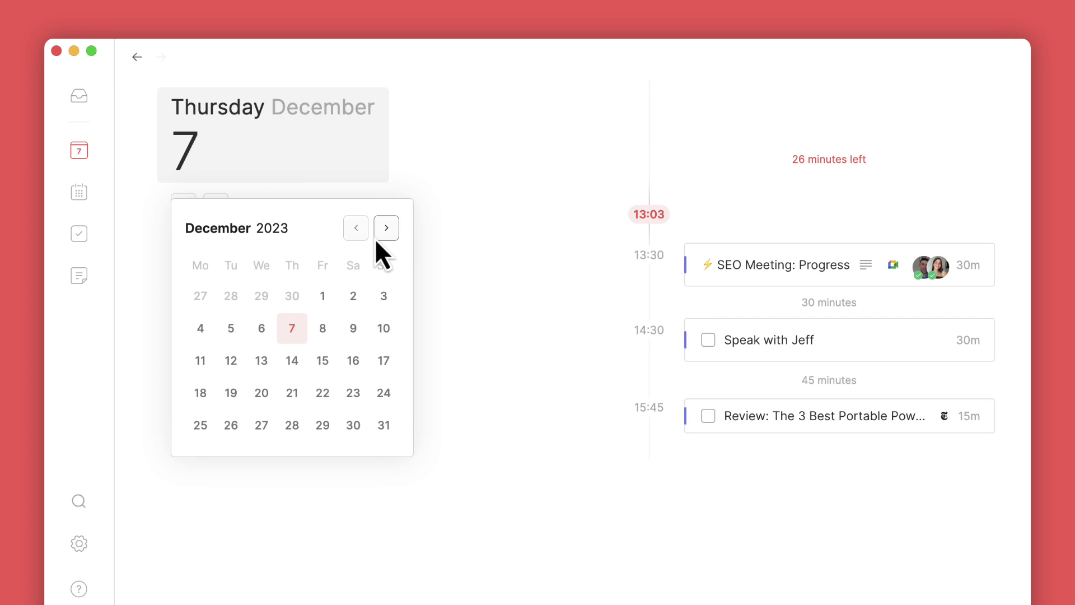
left_click(295, 359)
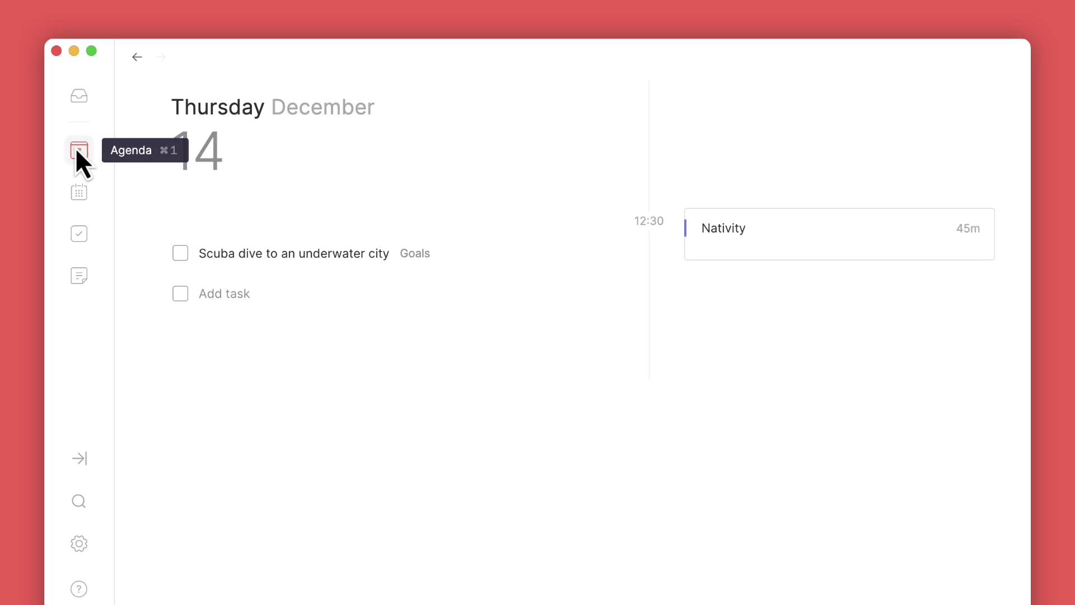
left_click(79, 96)
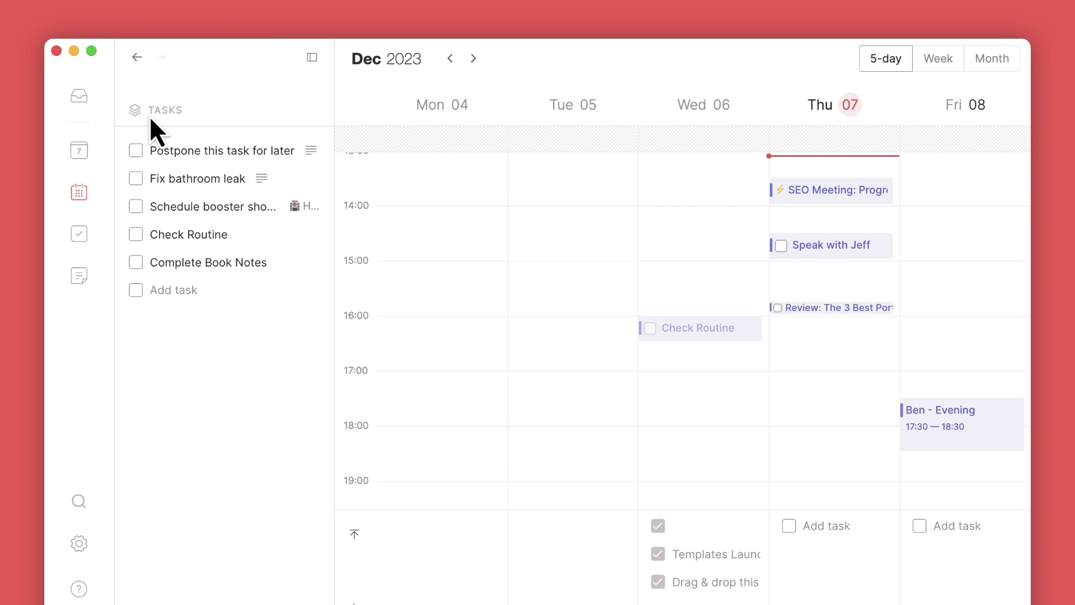
- Add a 'Review' task under Thursday, December 7 in the calendar
left_click(825, 529)
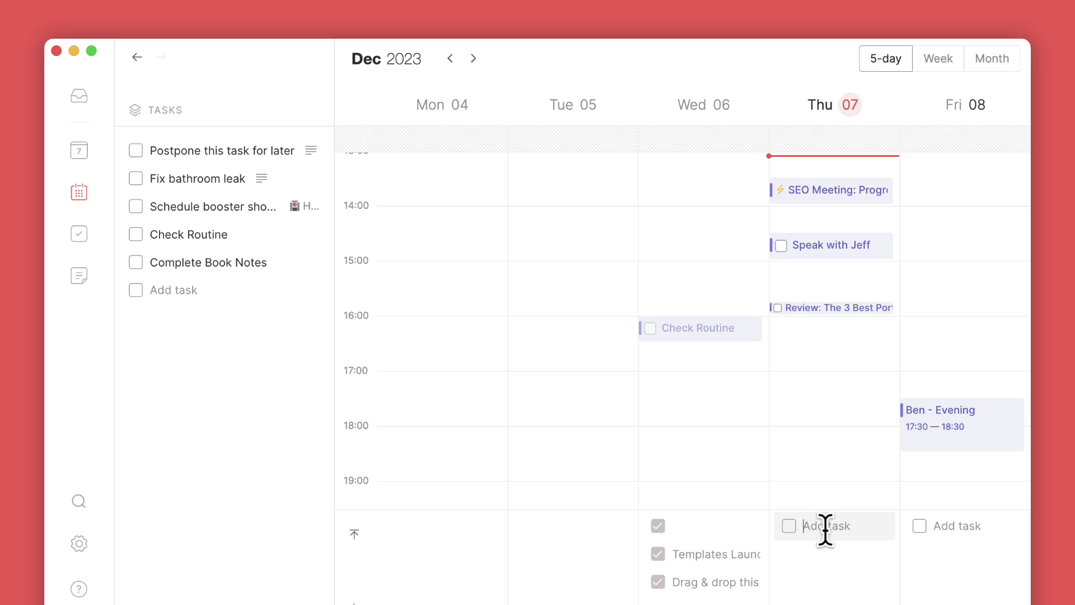
type("Review")
key("Return")
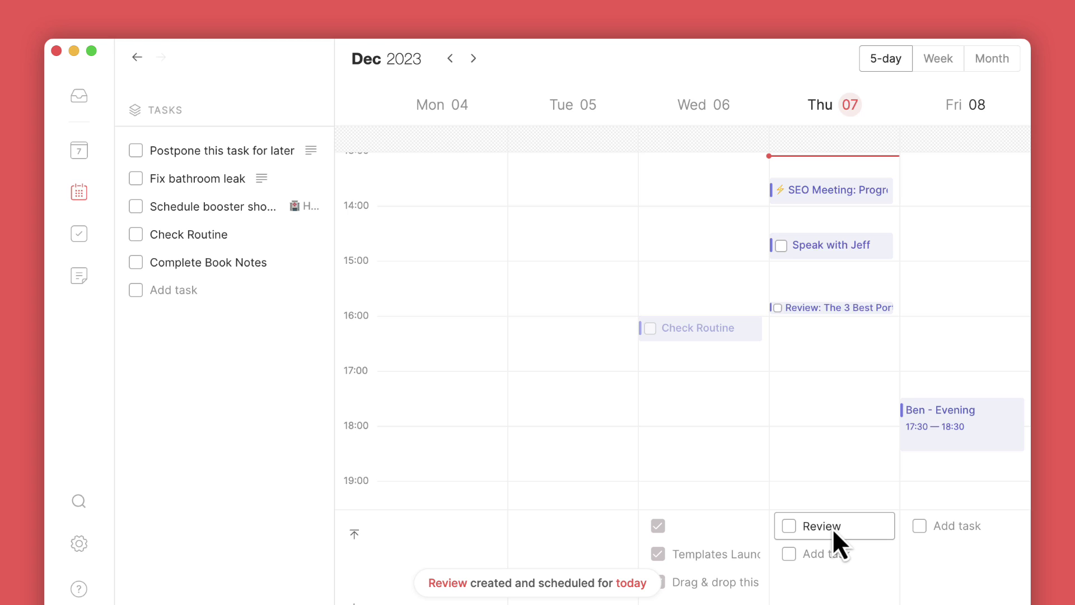
- Confirm Review appears in the December 7 agenda, then go back to the 5-day calendar
left_click(85, 150)
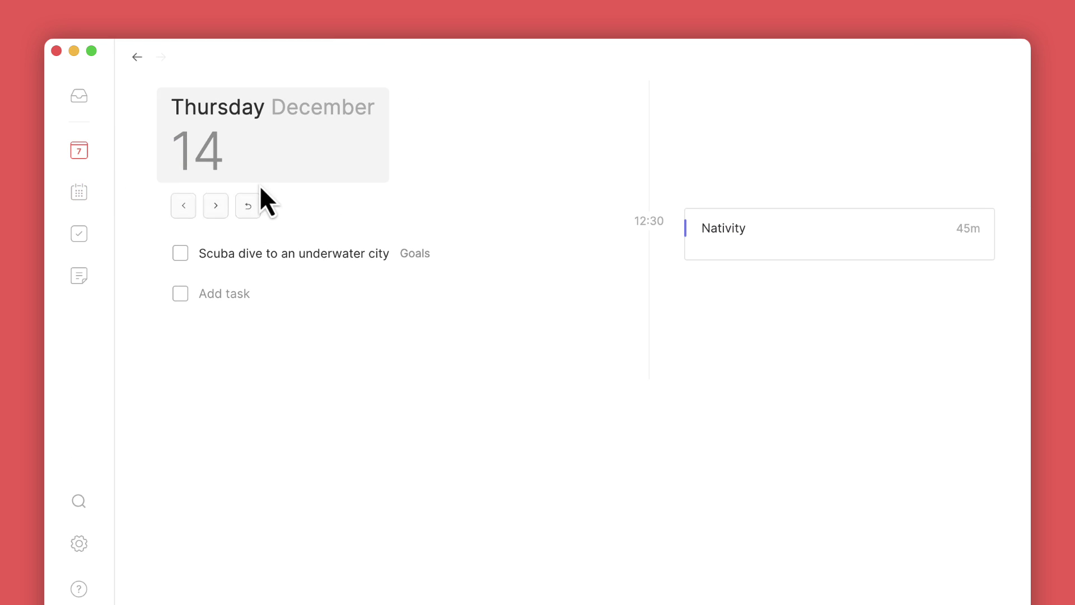
left_click(211, 146)
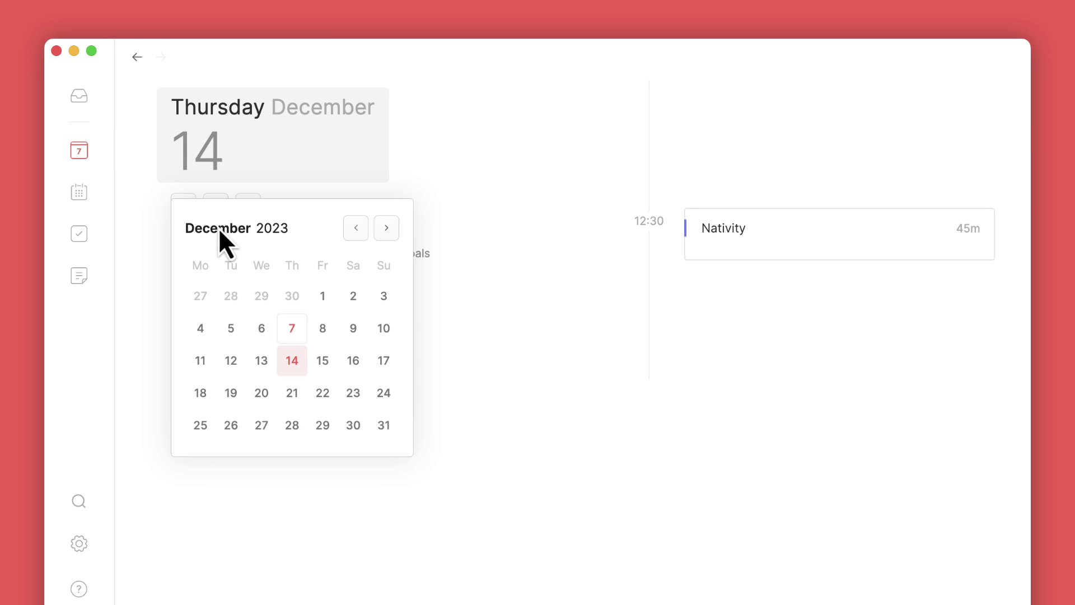
left_click(304, 331)
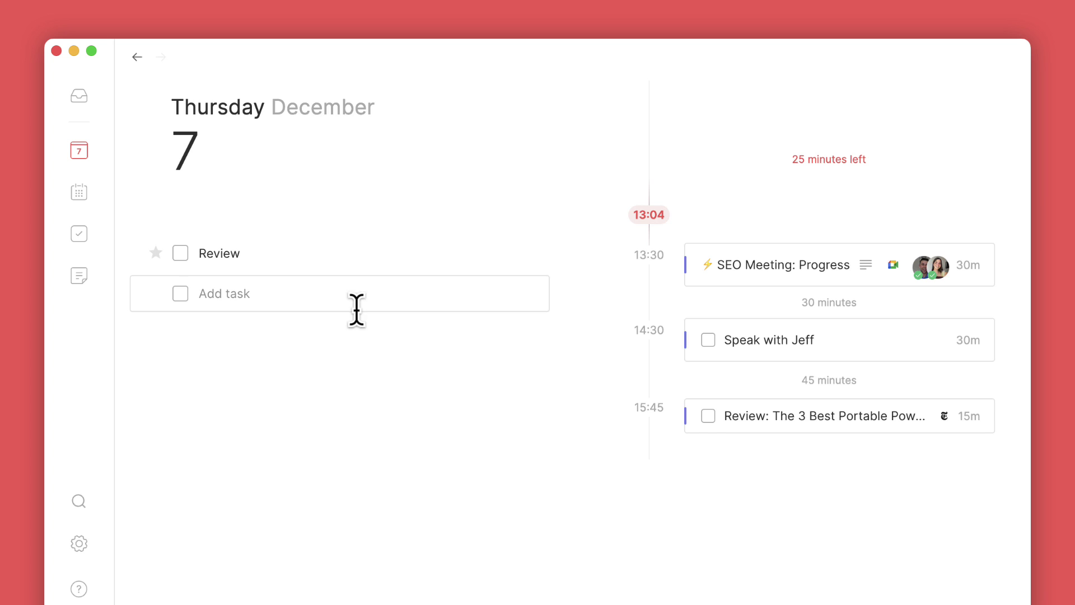
left_click(82, 196)
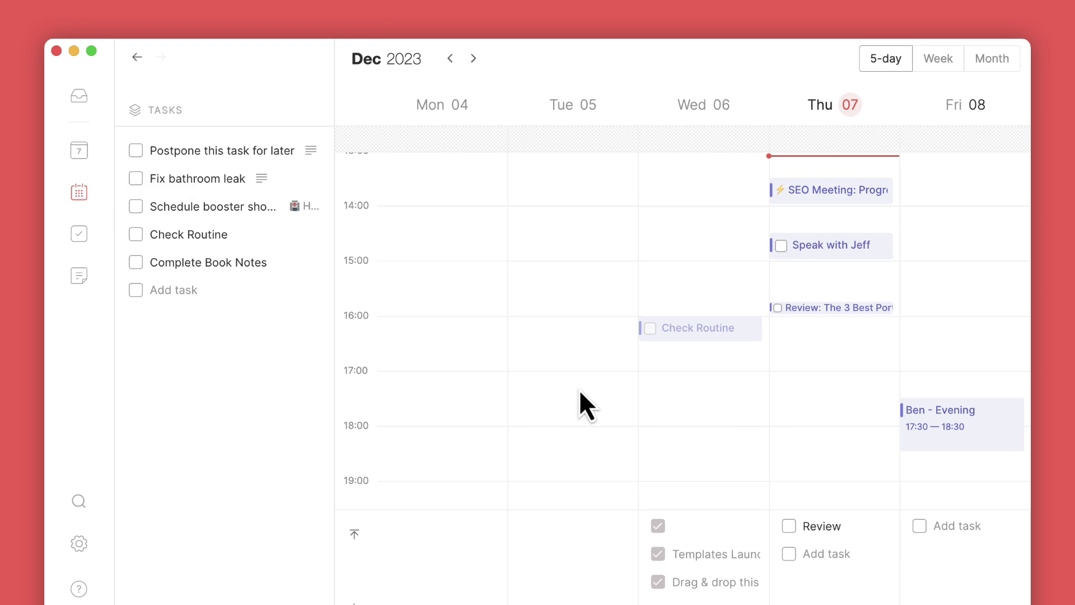
mouse_move(202, 150)
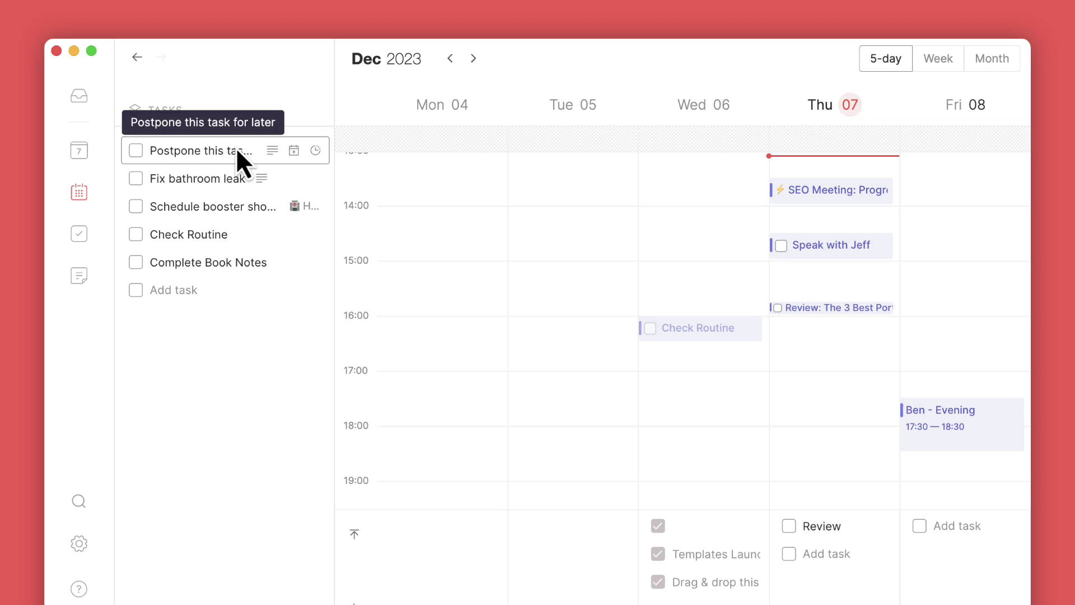
mouse_move(197, 178)
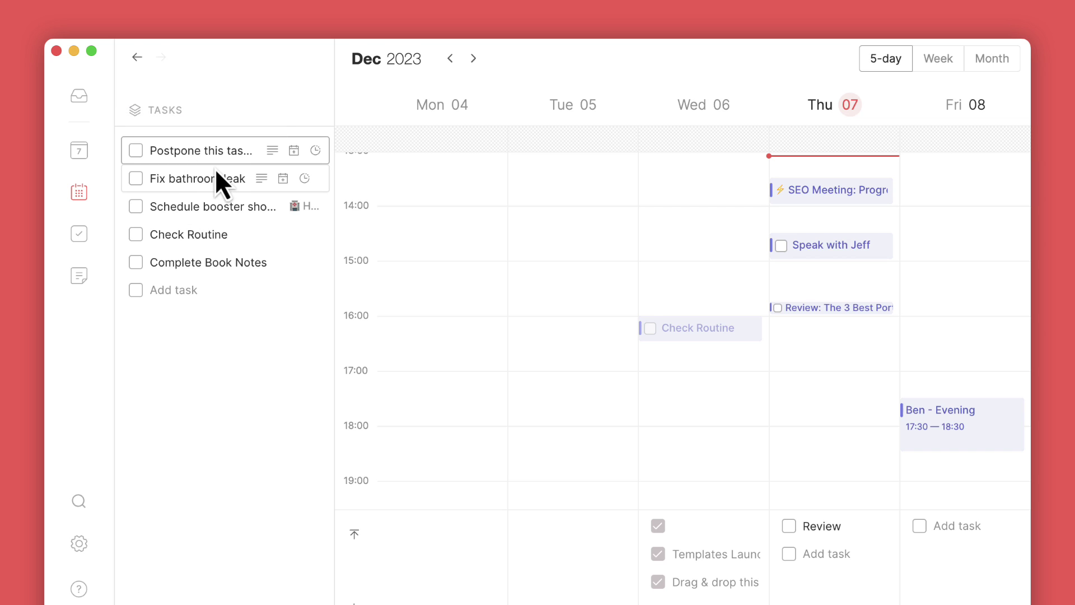
- Schedule Fix bathroom leak on Thursday at 16:15, then glance at the Postpone this task for later details
left_click_drag(201, 177, 440, 555)
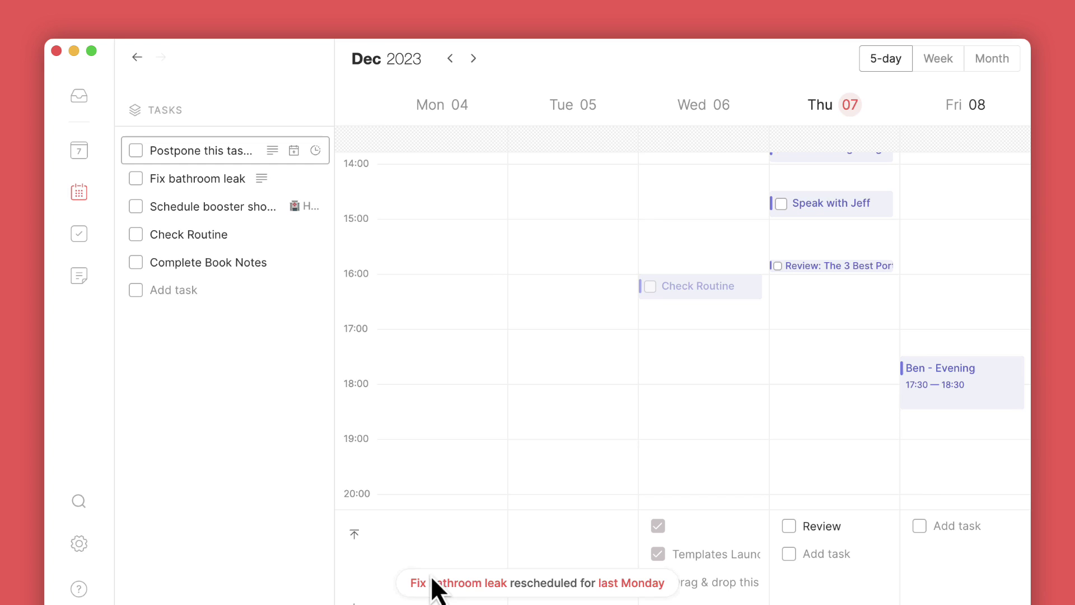
scroll(413, 440, "up", 1)
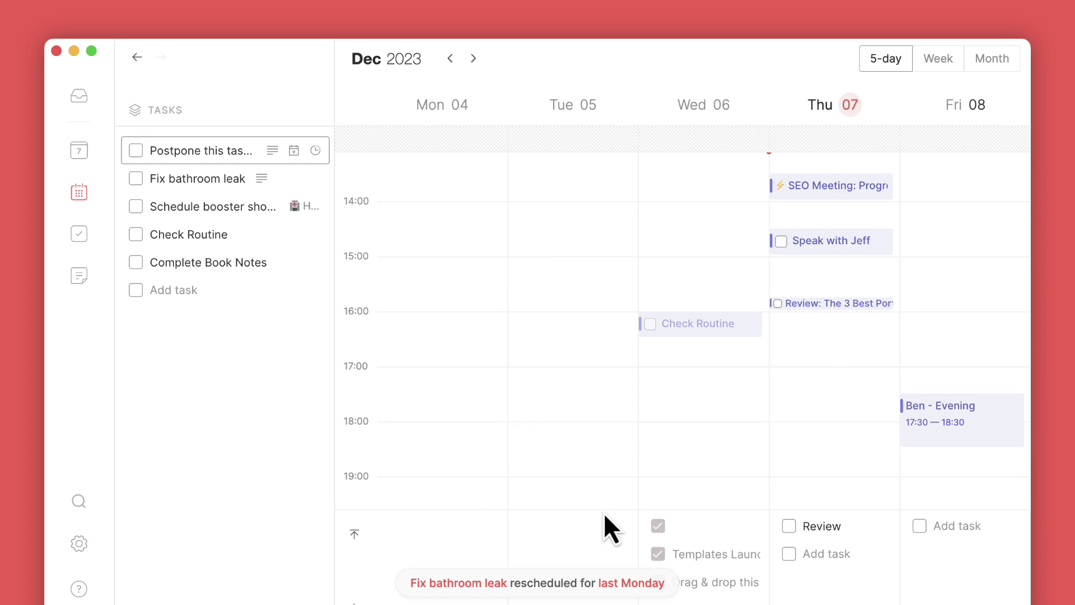
left_click(452, 62)
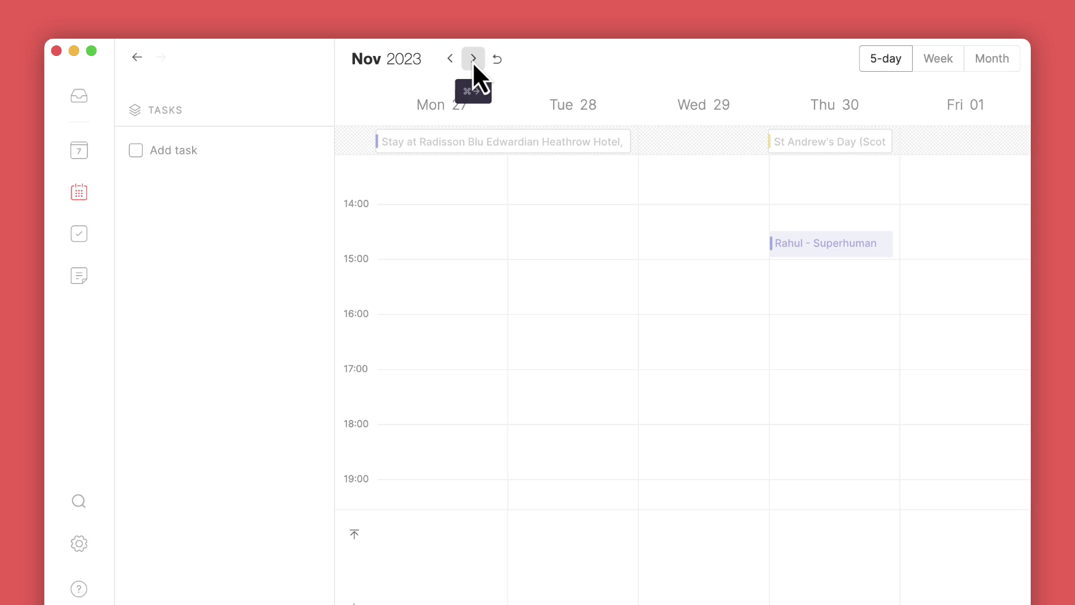
left_click(473, 61)
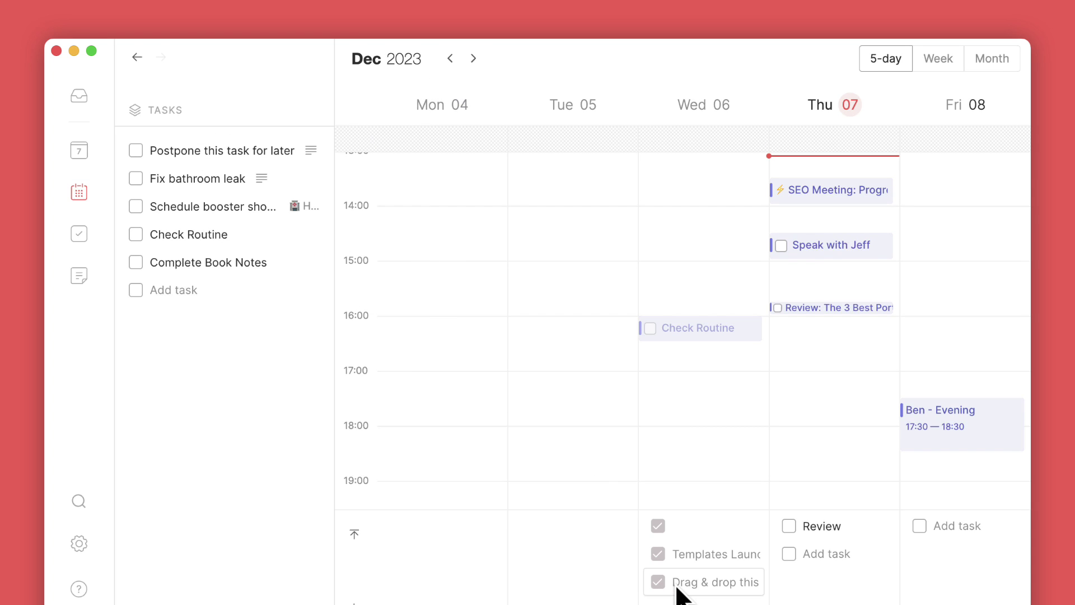
mouse_move(204, 188)
left_mouse_down()
mouse_move(807, 365)
mouse_move(815, 344)
left_mouse_up()
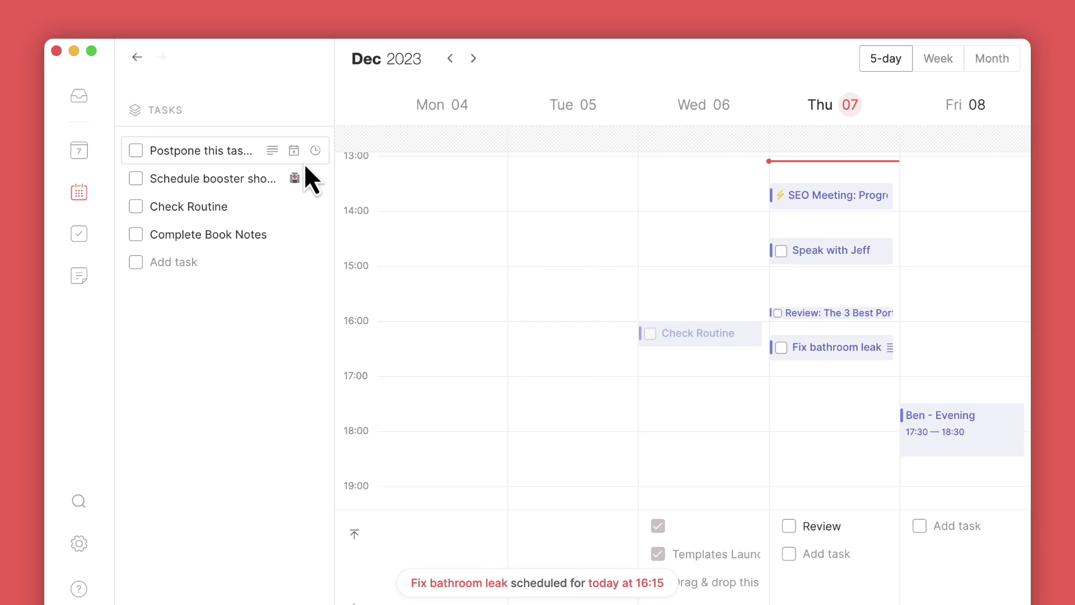
left_click(227, 152)
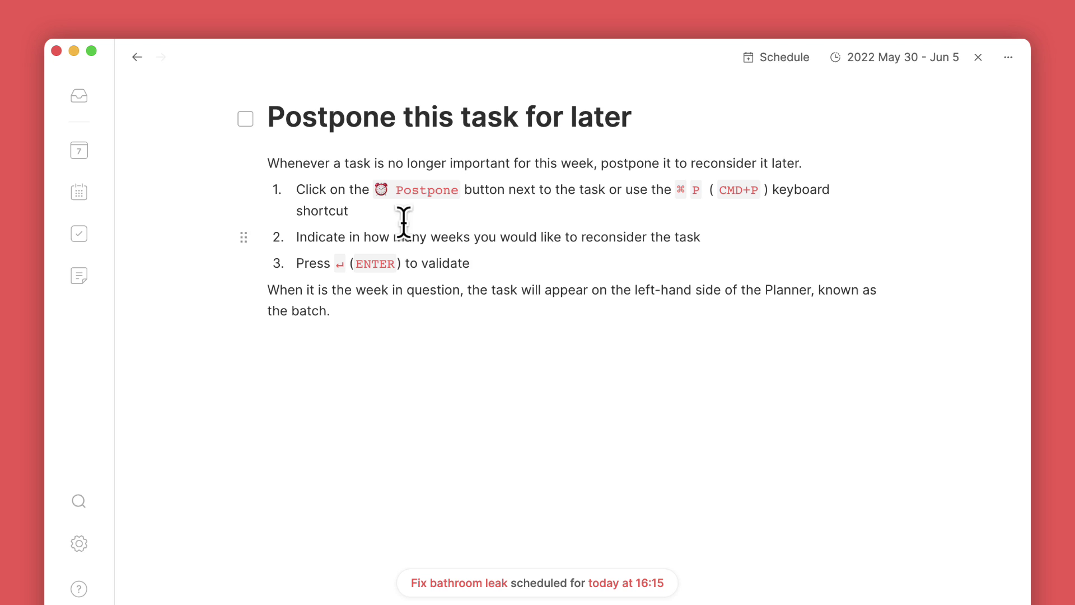
left_click(136, 59)
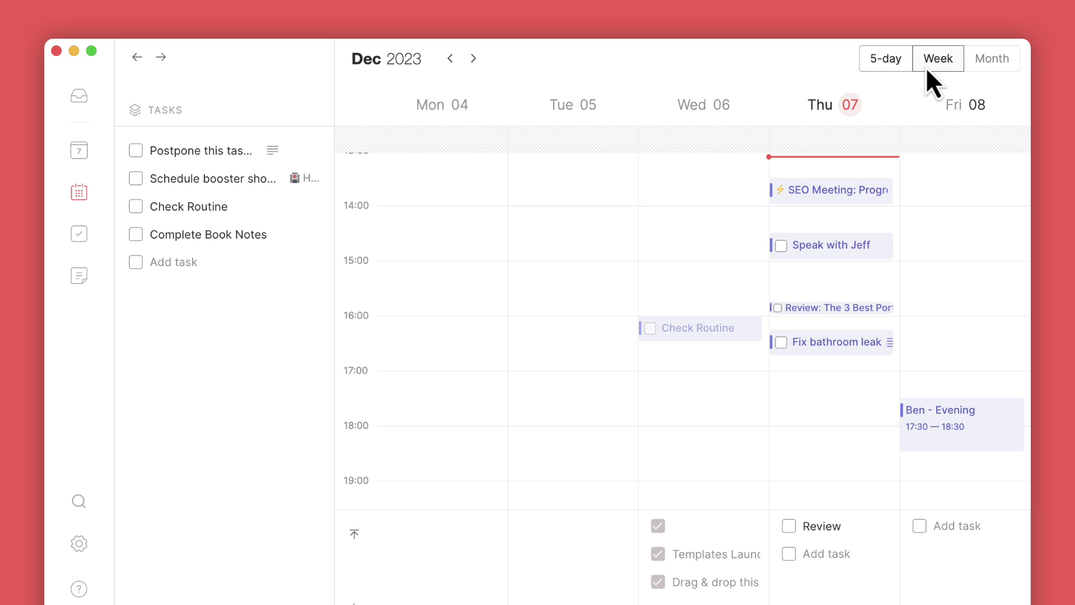
- Cycle through 5-day, Week and Month layouts, settling on the seven-day week of December 4–10
key("5")
scroll(876, 240, "up", 1)
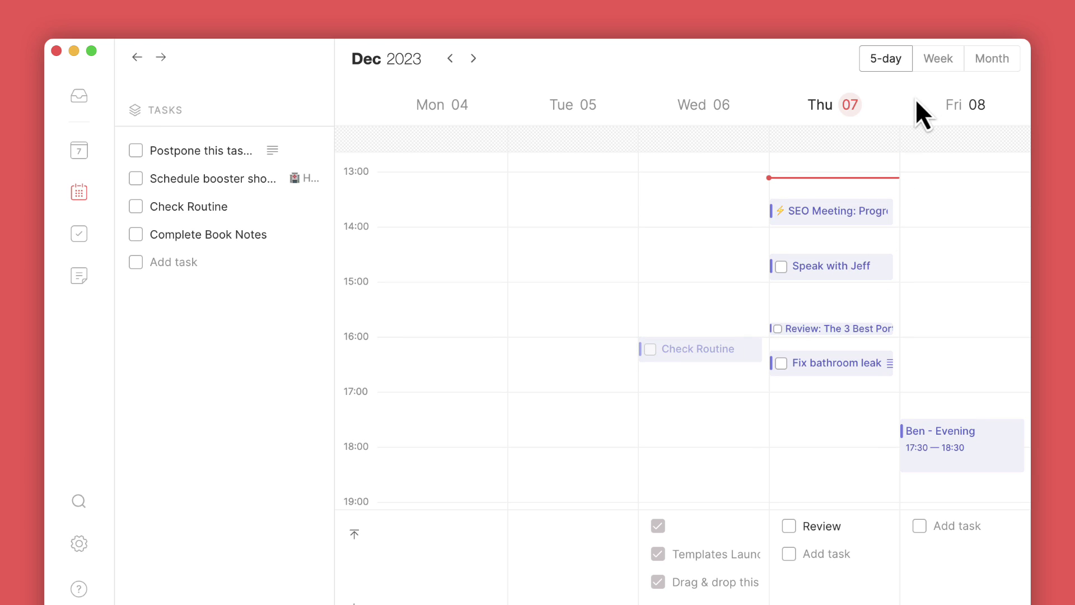
left_click(928, 62)
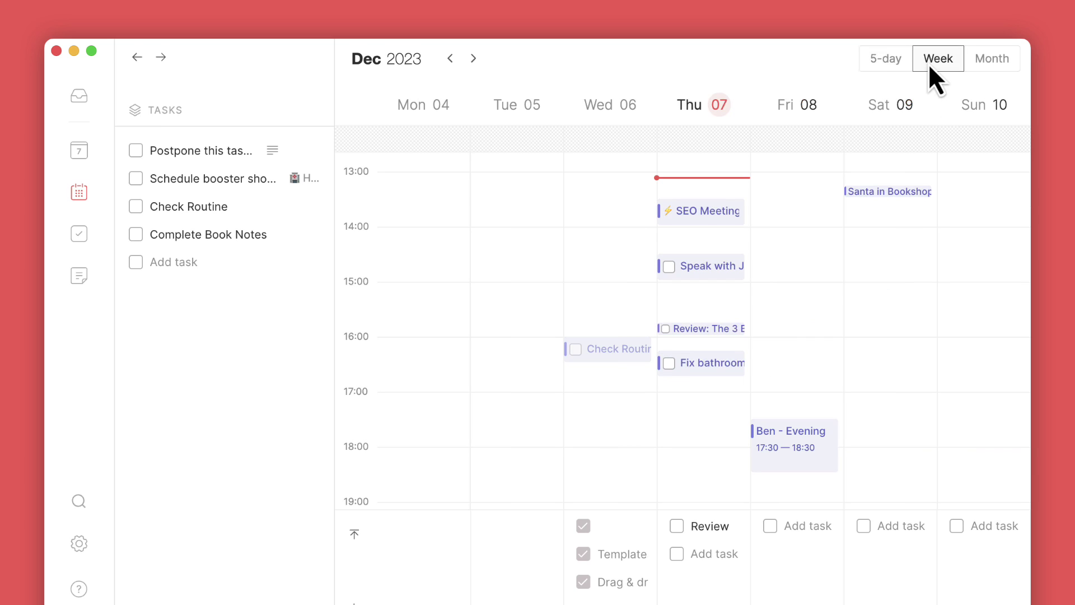
left_click(882, 64)
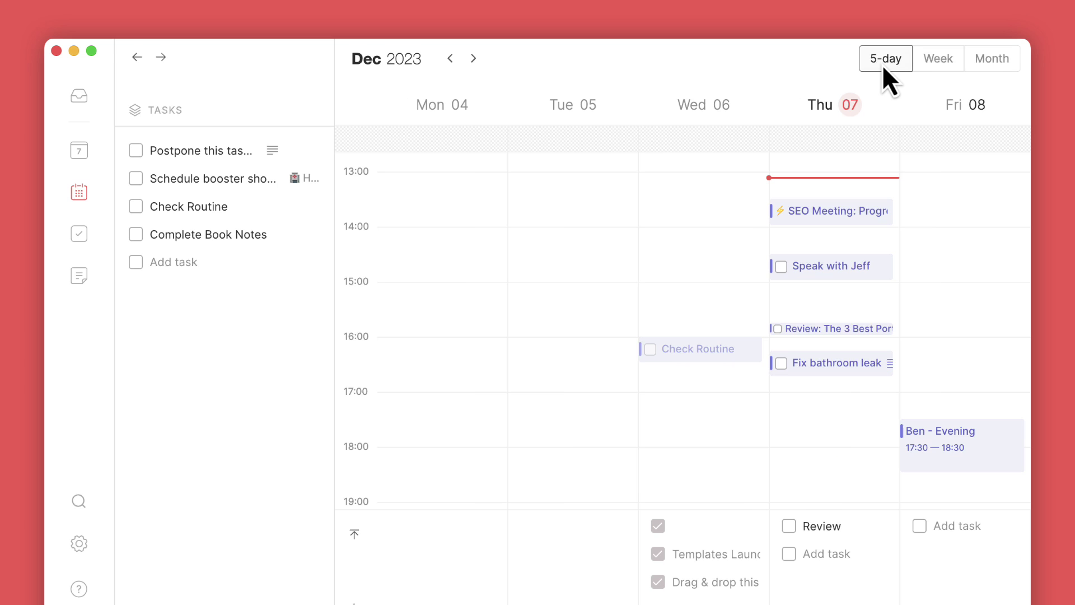
left_click(946, 65)
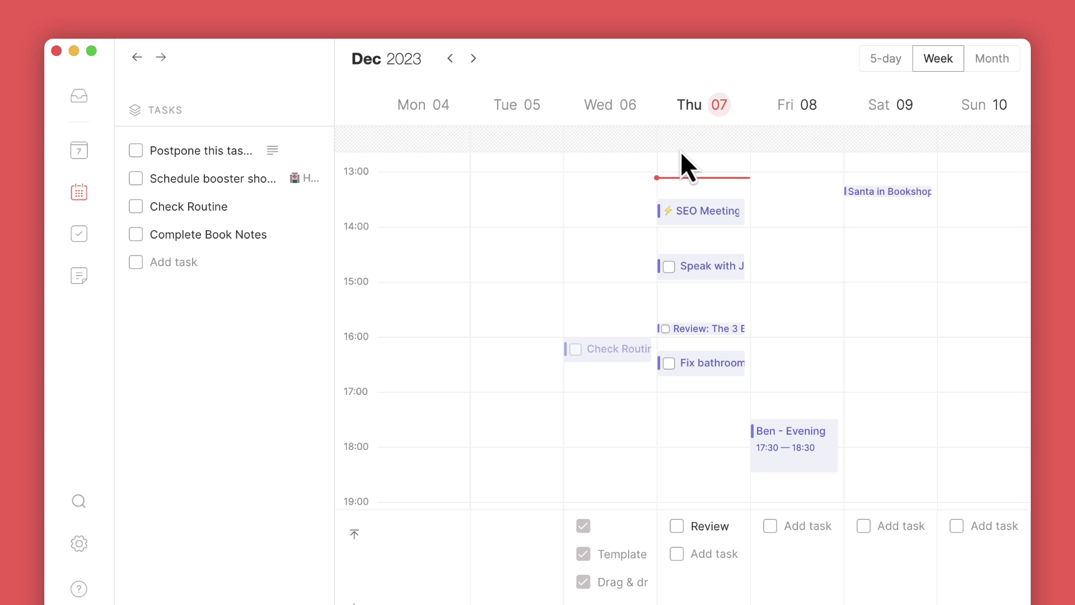
left_click(1001, 67)
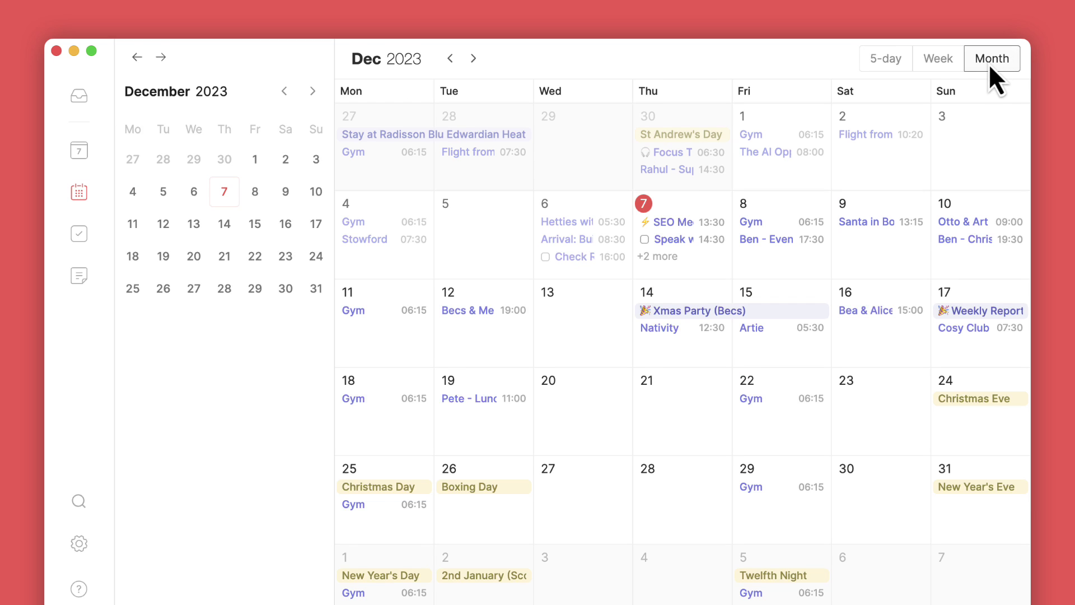
left_click(936, 60)
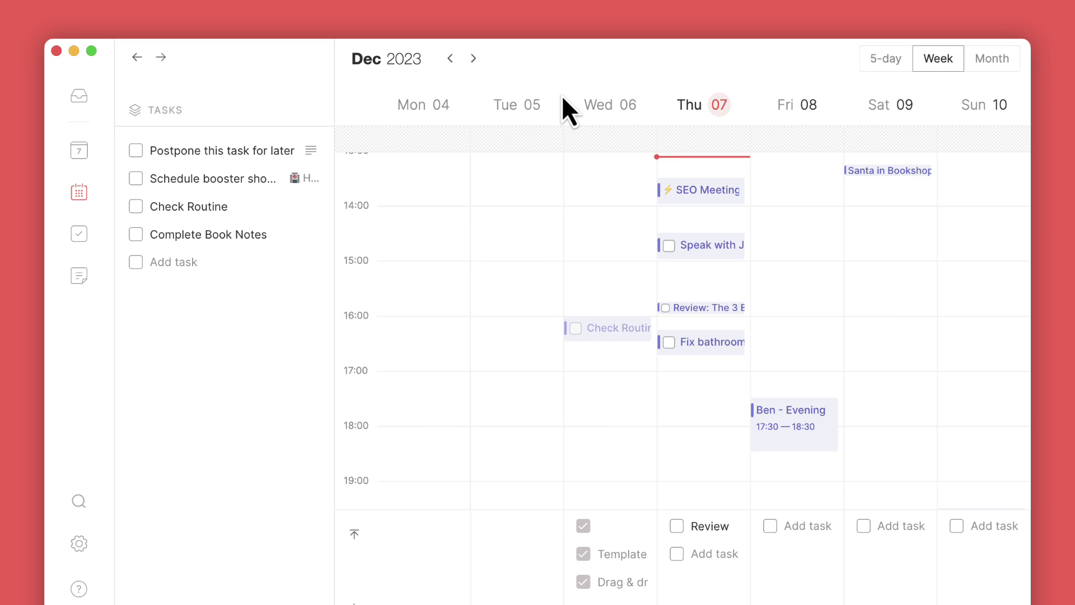
- Browse the unplanned, Recurrences and Upcoming task lists, then follow a Health tag into Personal notes
left_click(83, 233)
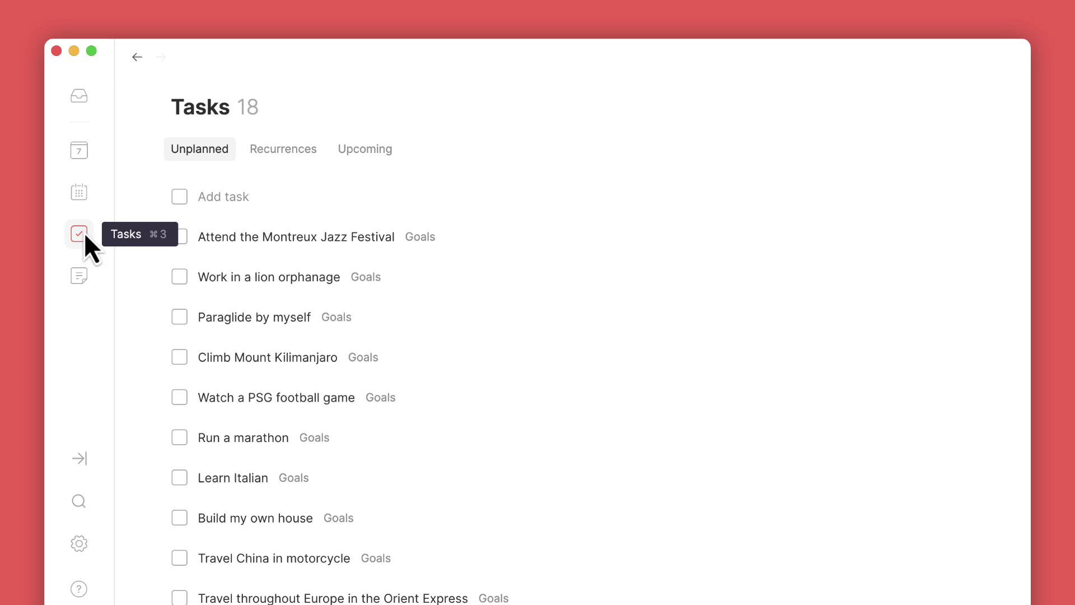
scroll(312, 322, "down", 5)
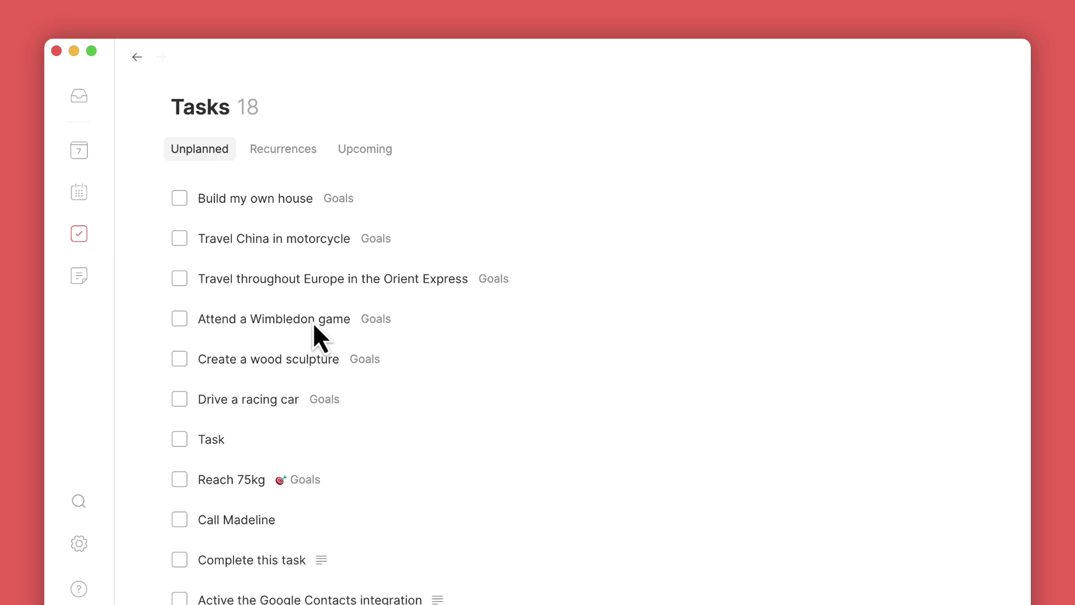
scroll(312, 321, "up", 5)
left_click(278, 156)
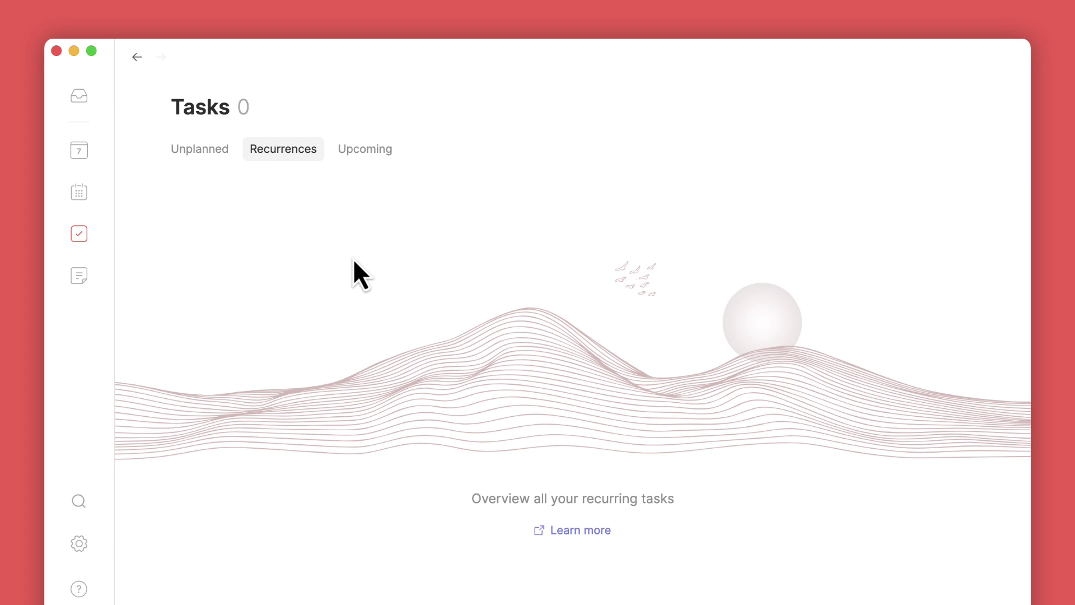
left_click(361, 159)
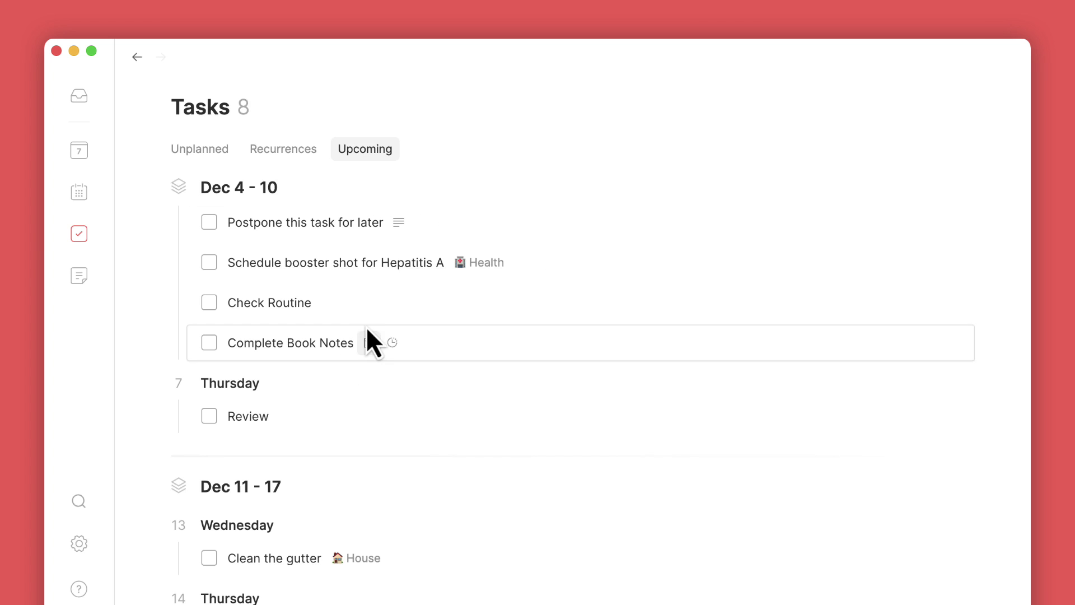
mouse_move(485, 262)
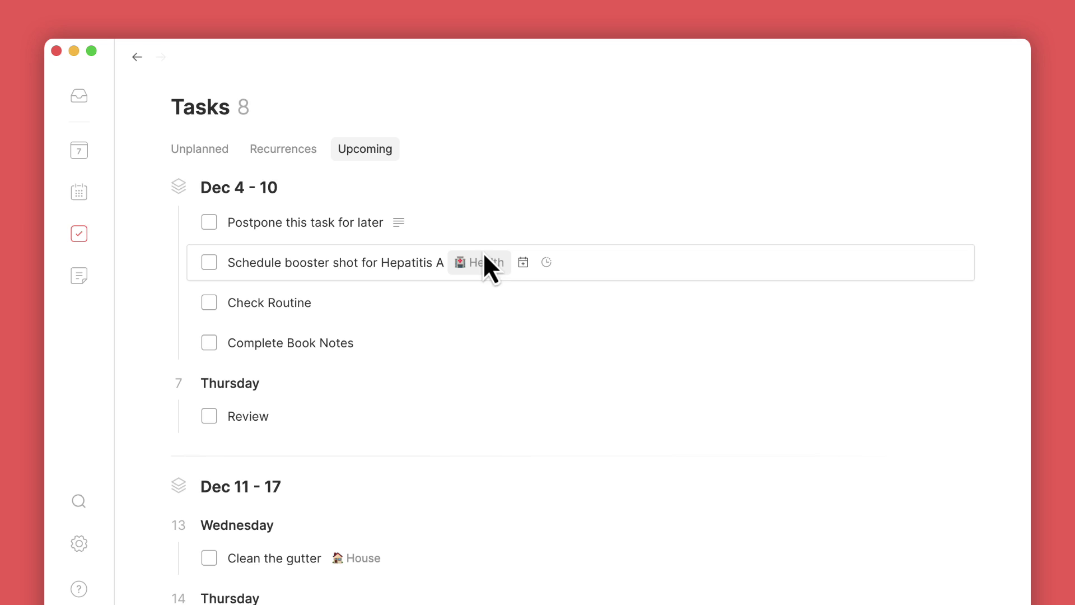
left_click(488, 266)
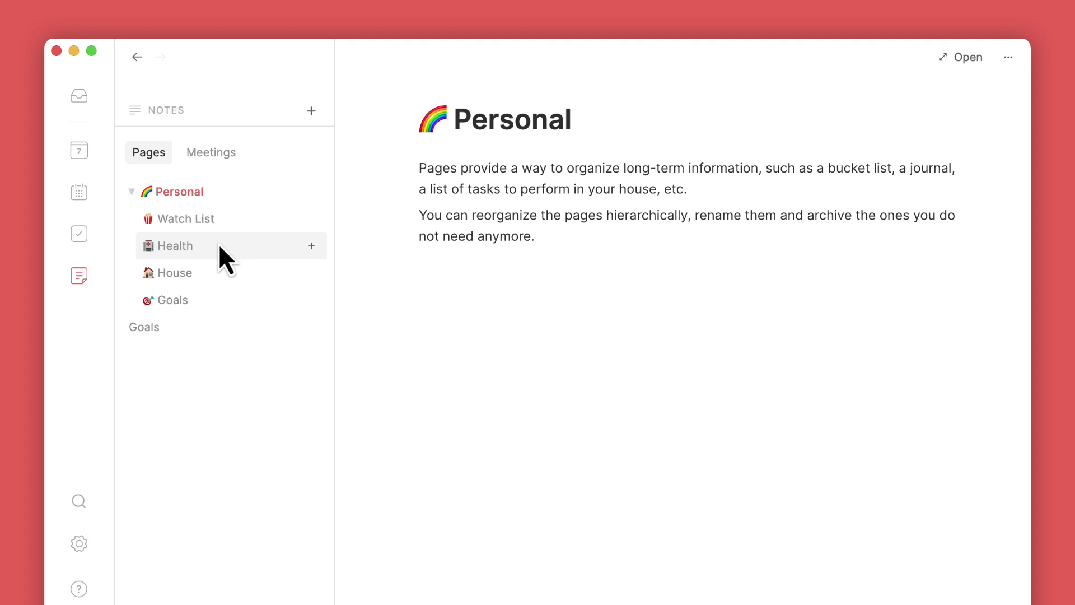
- View the Health page, then the Watch List, placing the cursor after the Whiplash entry
left_click(230, 246)
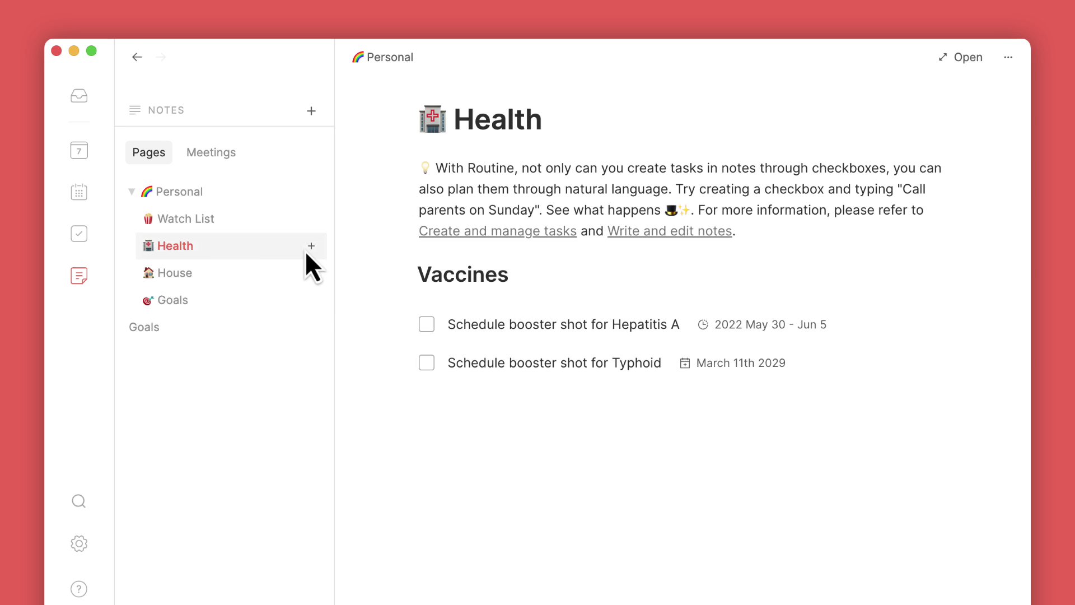
left_click(212, 230)
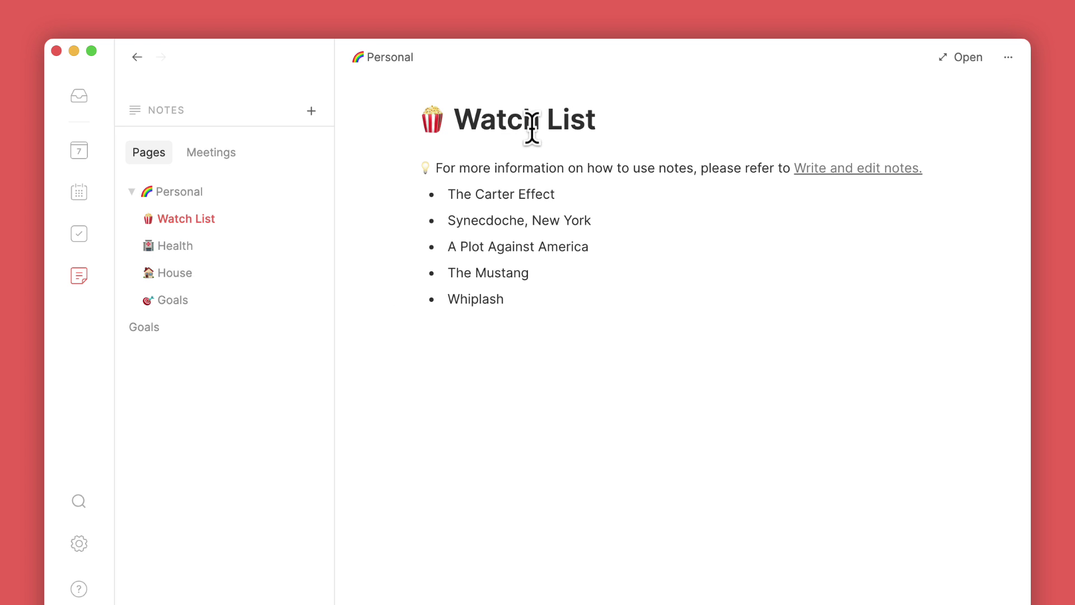
left_click(616, 275)
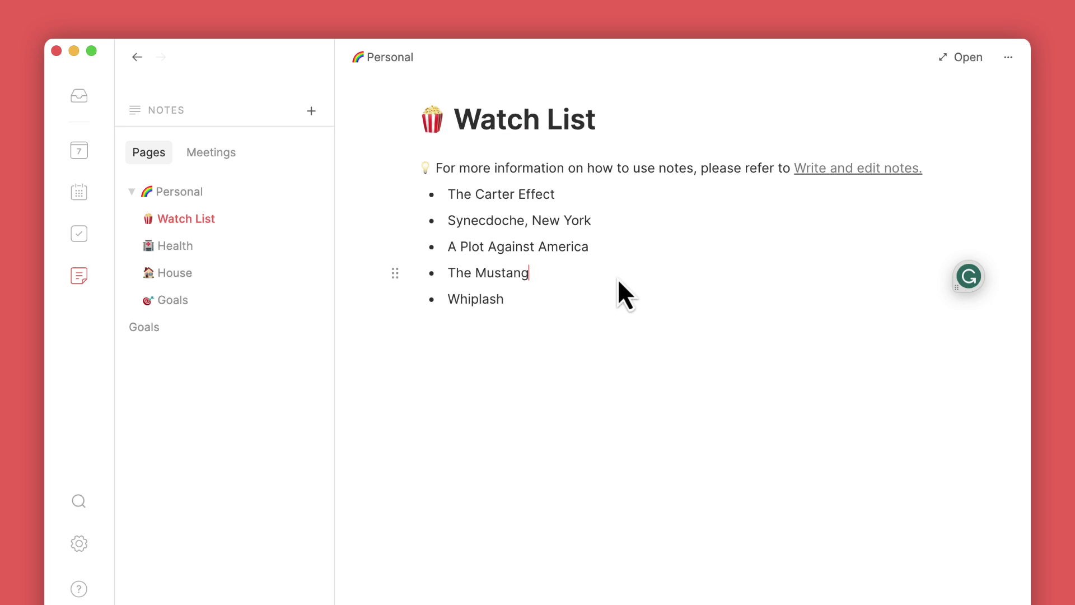
left_click(607, 301)
- Try the slash block menu on a new Watch List line, remove the slash, and go to Goals
key("Return")
type("/")
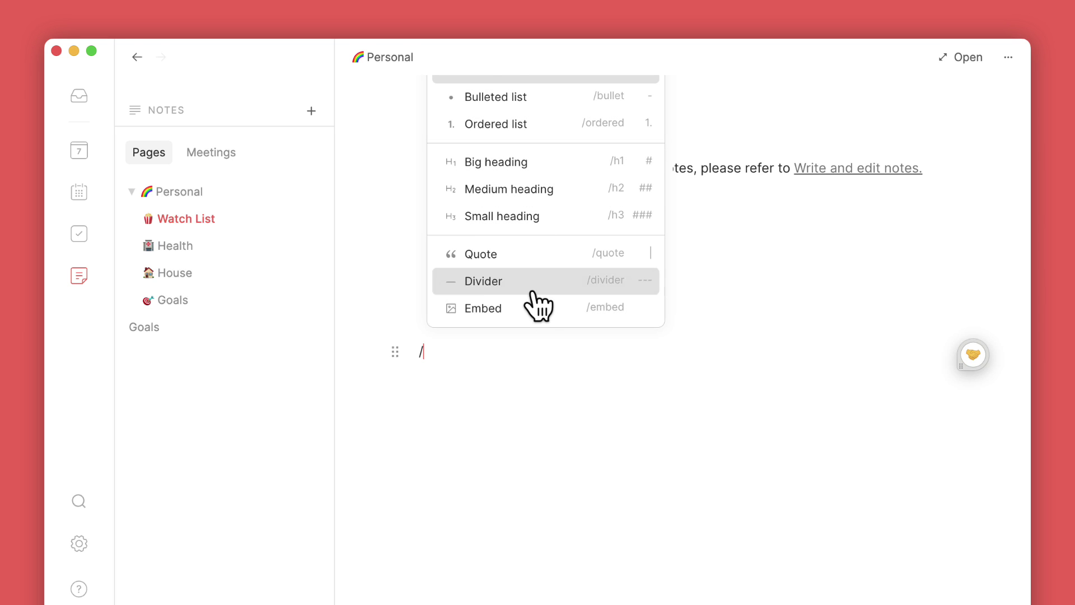
left_click(492, 352)
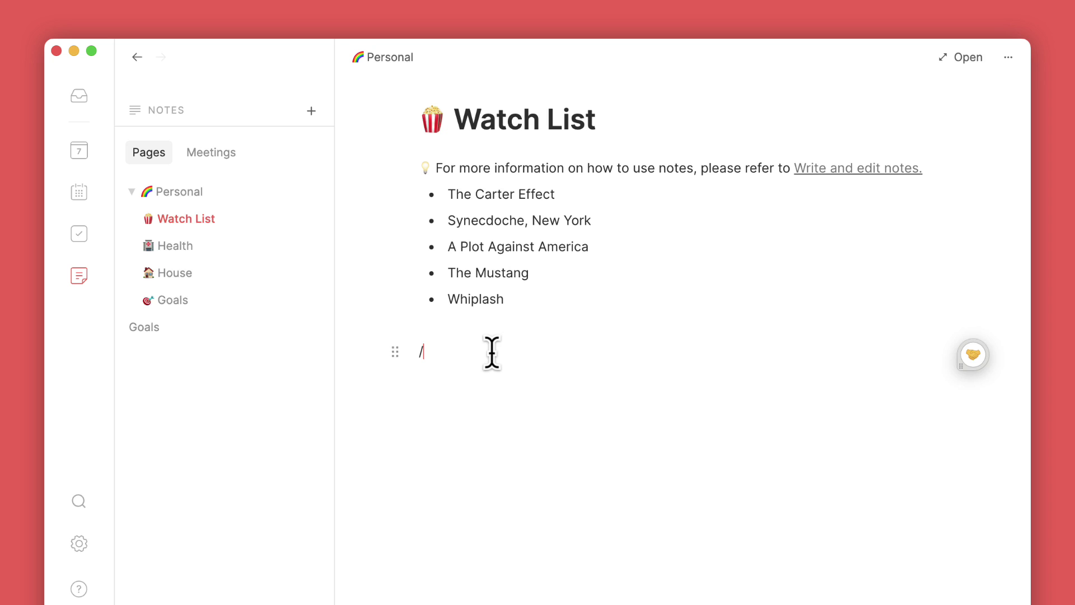
key("BackSpace")
left_click(217, 326)
- Reschedule the Scuba dive to an underwater city goal to tomorrow, Friday December 8
scroll(526, 420, "down", 1)
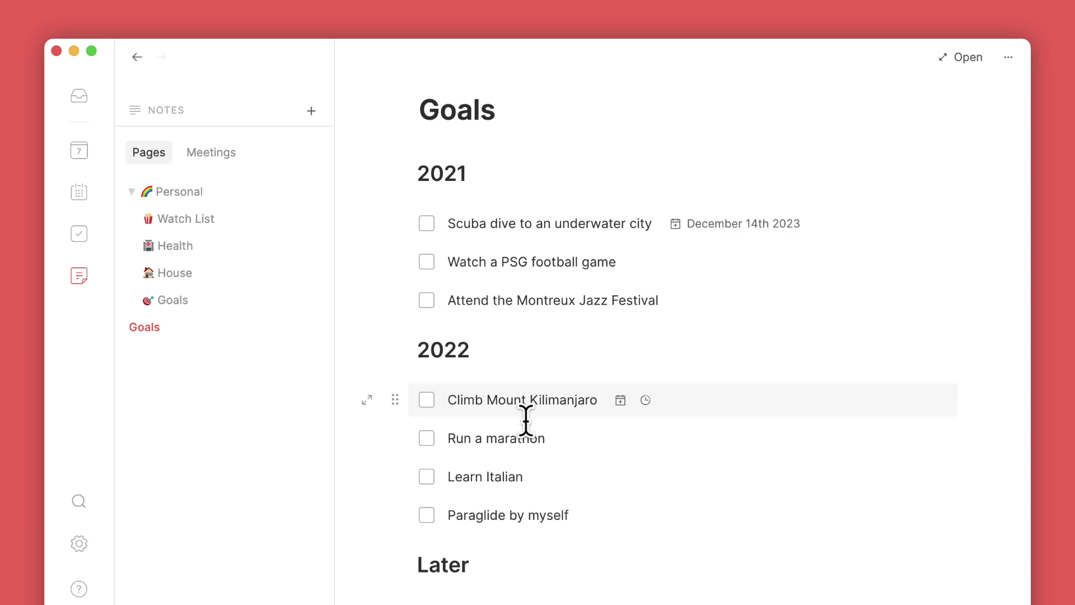
scroll(526, 423, "down", 7)
scroll(529, 431, "up", 8)
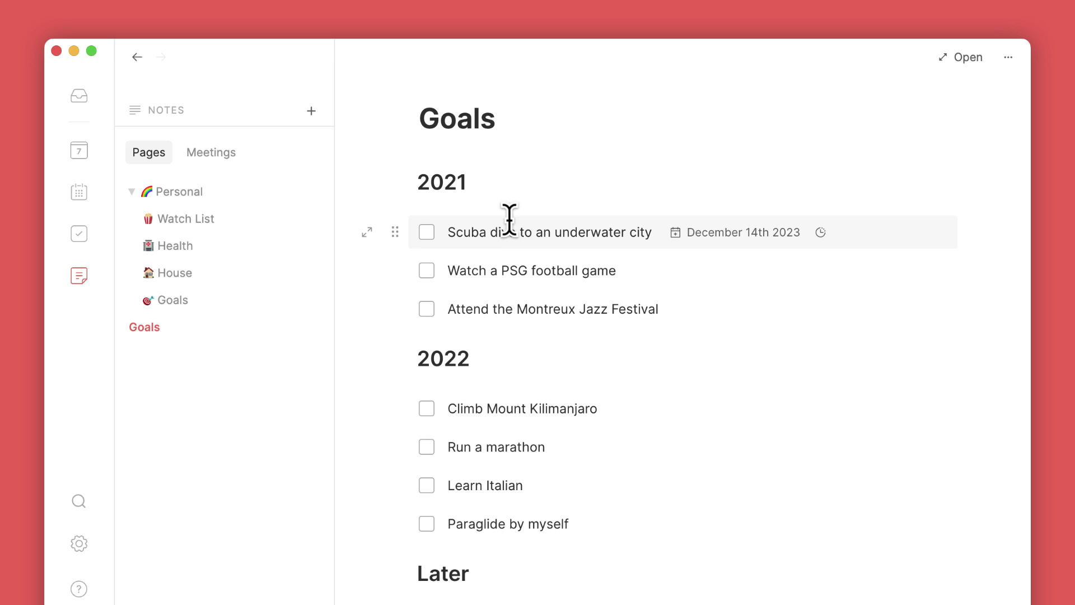
left_click(784, 232)
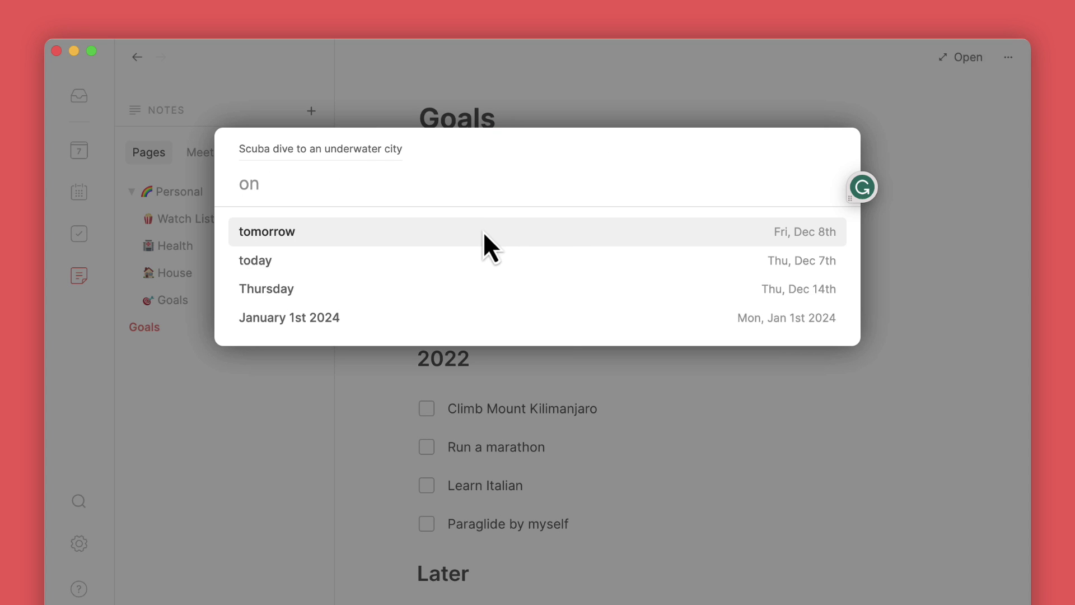
left_click(483, 231)
left_click(700, 409)
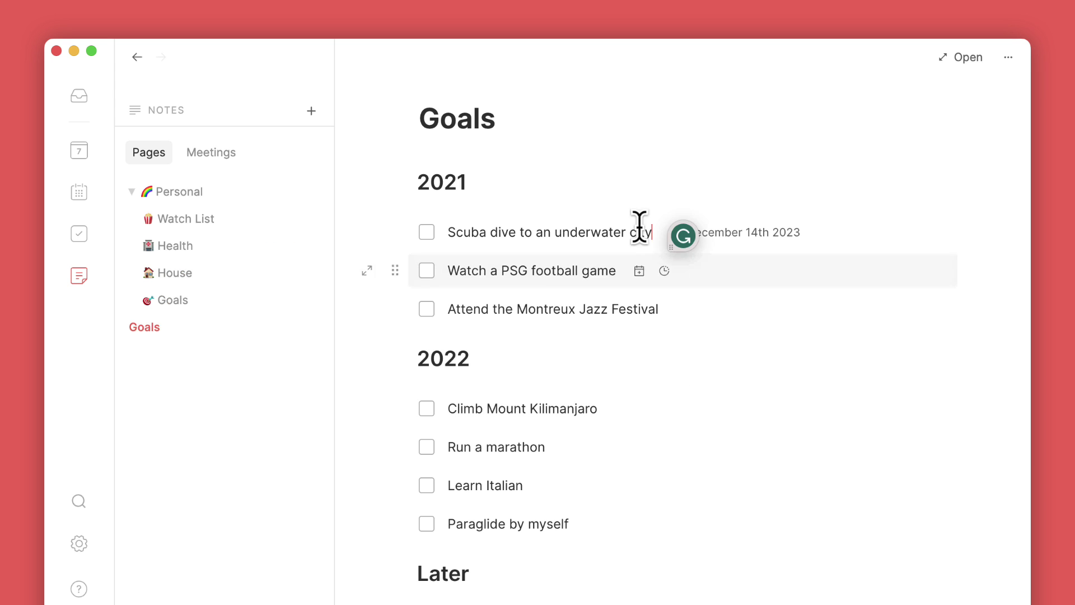
left_click(751, 240)
left_click(483, 229)
left_click(484, 228)
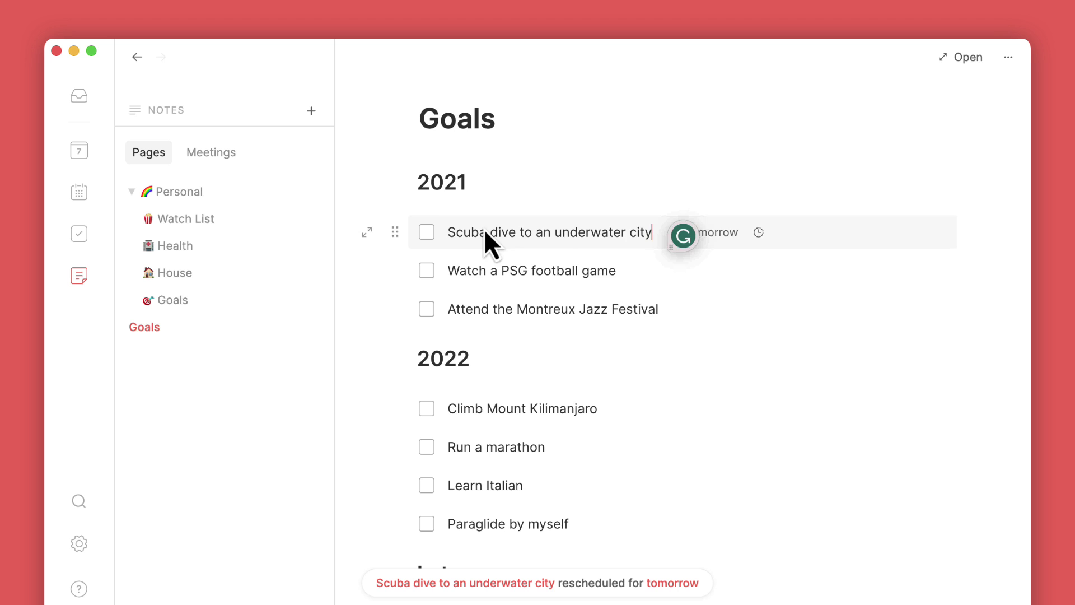
- Check the goal on Friday's agenda, then return to the Goals notes page
left_click(79, 149)
left_click(216, 205)
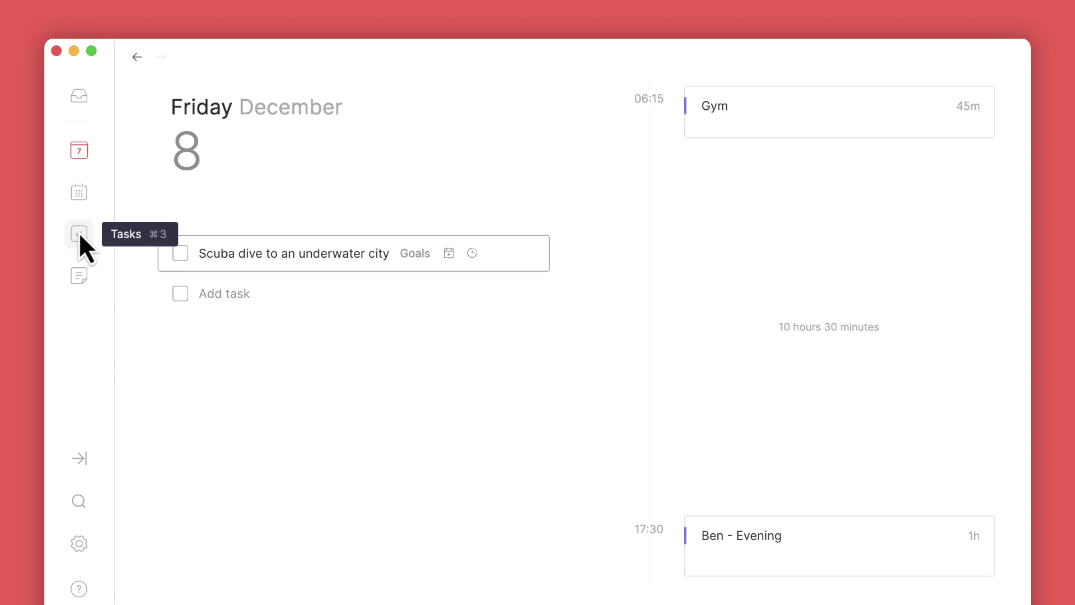
left_click(84, 276)
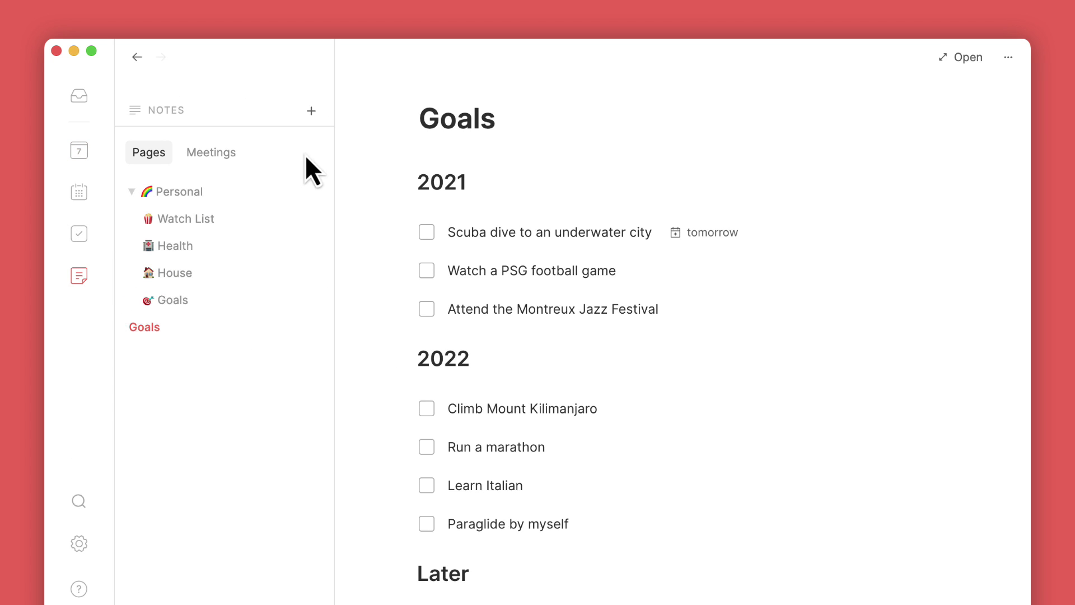
- Create a page from the Travel Destinations template titled 'Travel', then check the Meetings and Pages lists
left_click(312, 112)
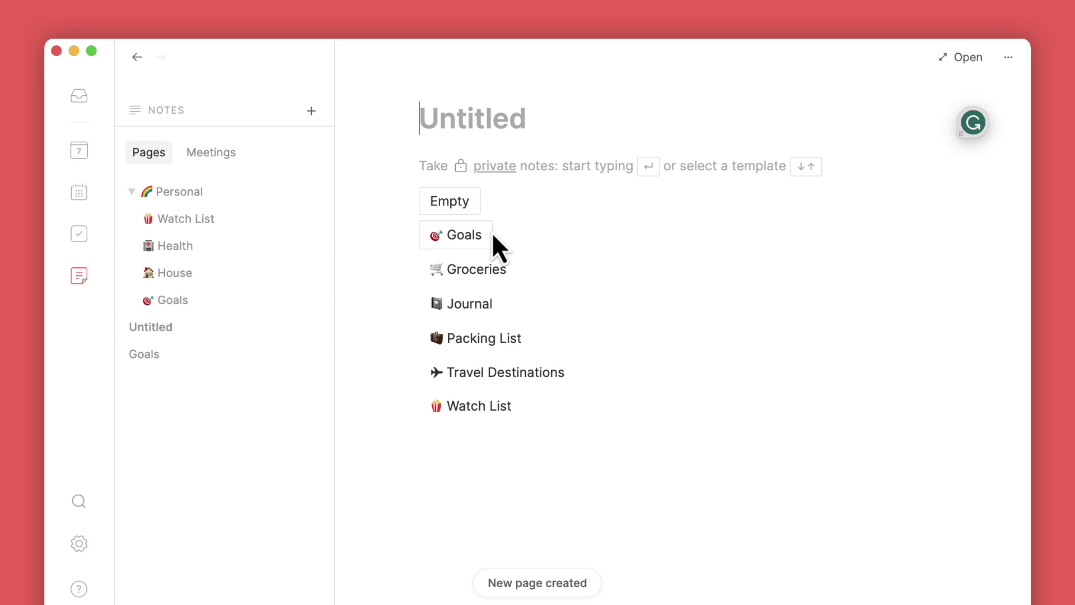
left_click(506, 376)
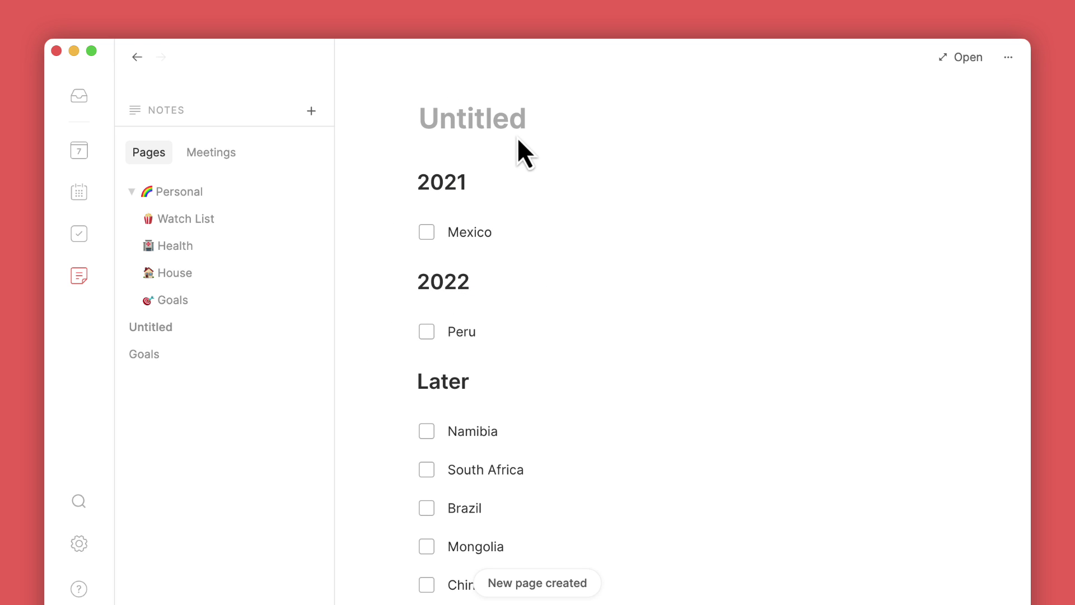
left_click(471, 114)
type("Tr")
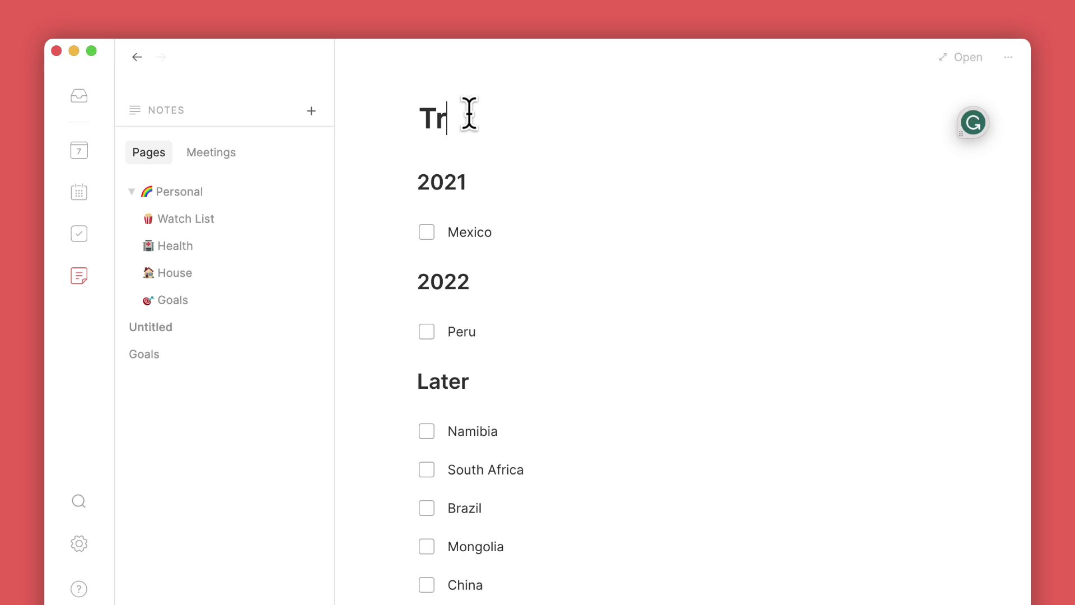
type("avel")
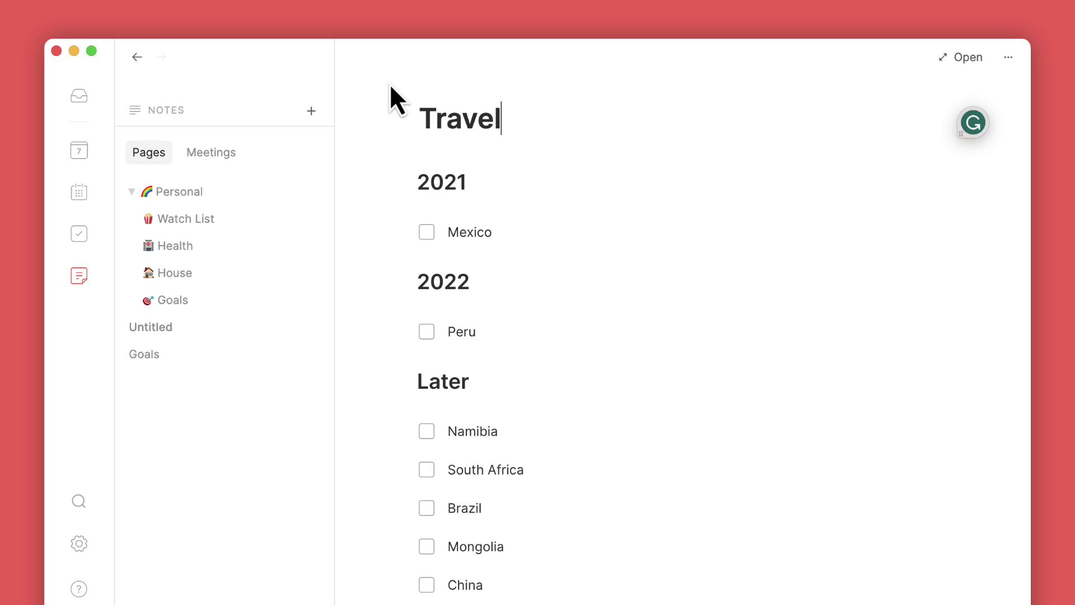
left_click(217, 163)
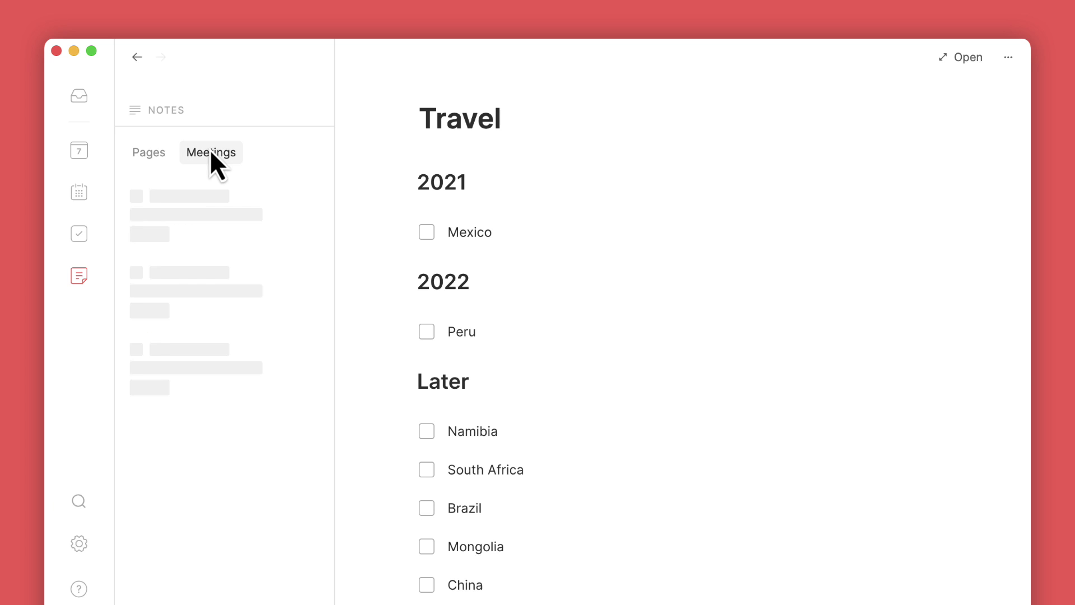
left_click(157, 152)
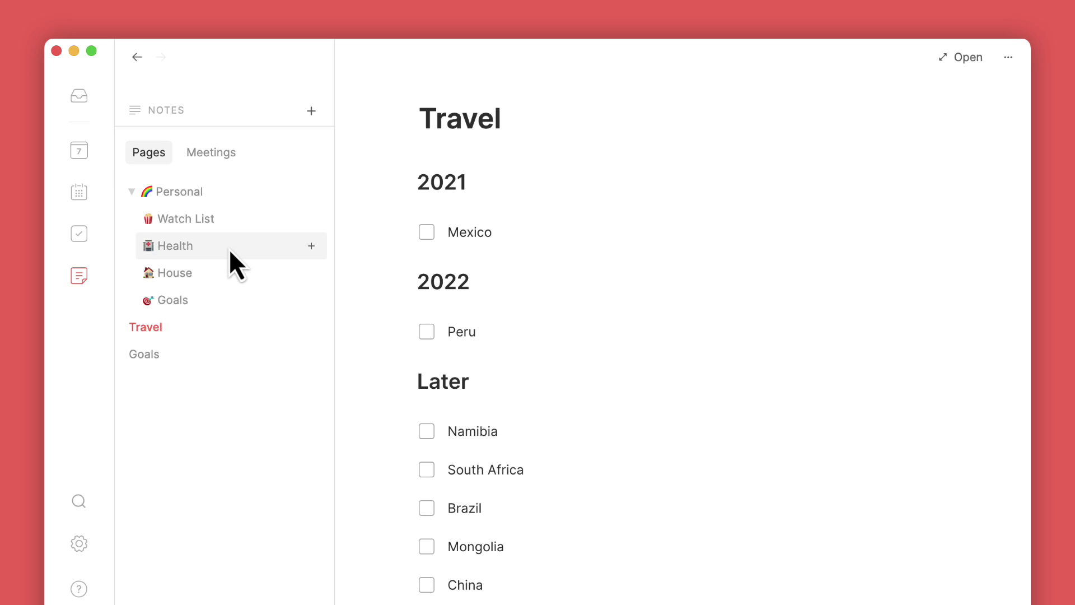
- Show Thursday December 7's agenda with the SEO Meeting: Progress event
left_click(85, 151)
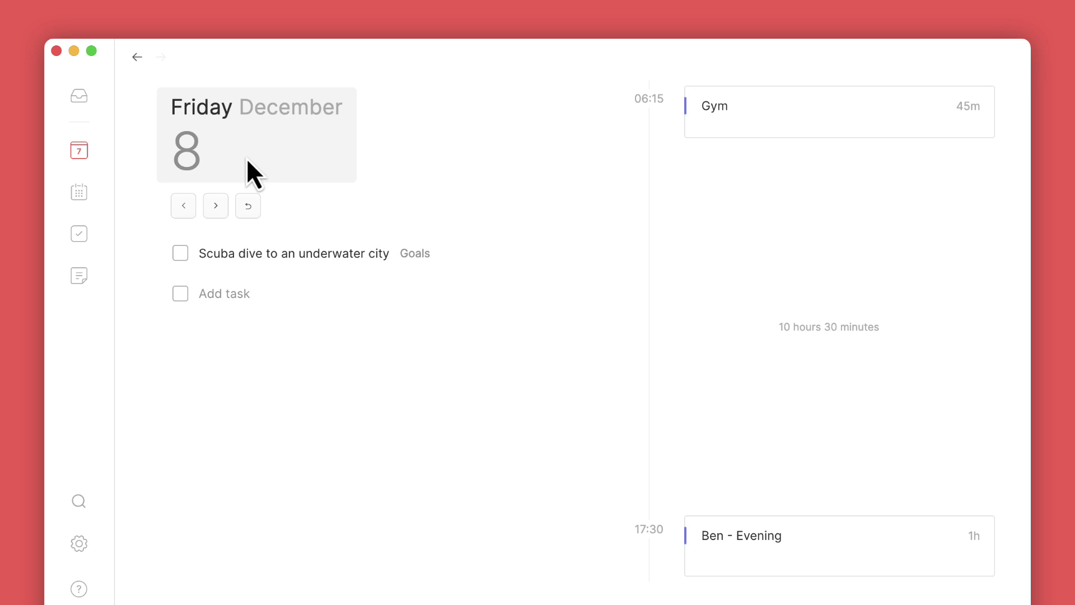
left_click(247, 161)
left_click(291, 327)
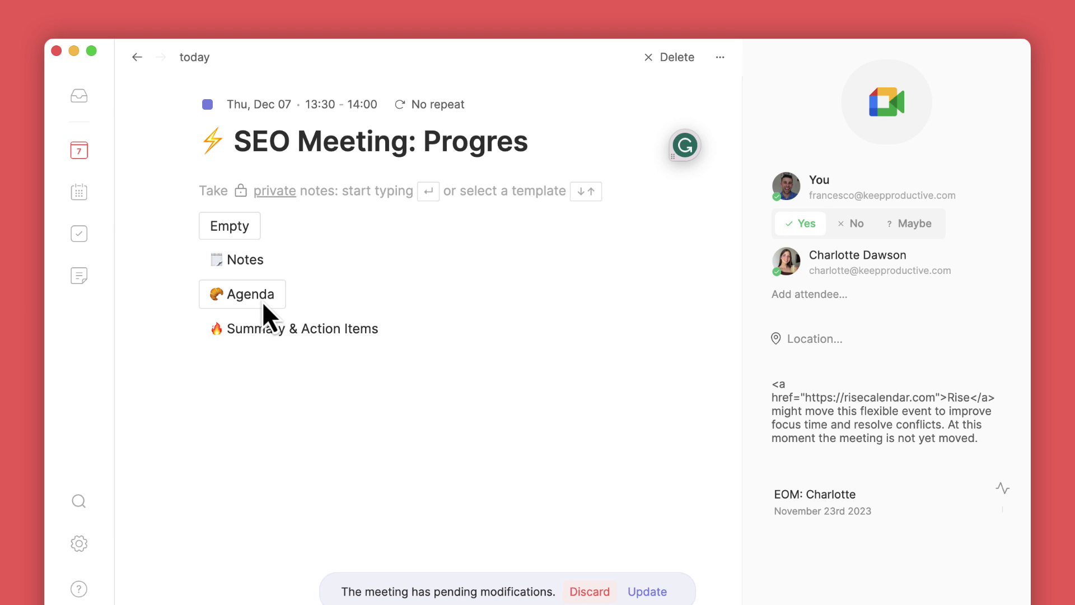
- Insert the Agenda template into the SEO meeting notes, then delete all of it
left_click(262, 299)
scroll(278, 425, "down", 3)
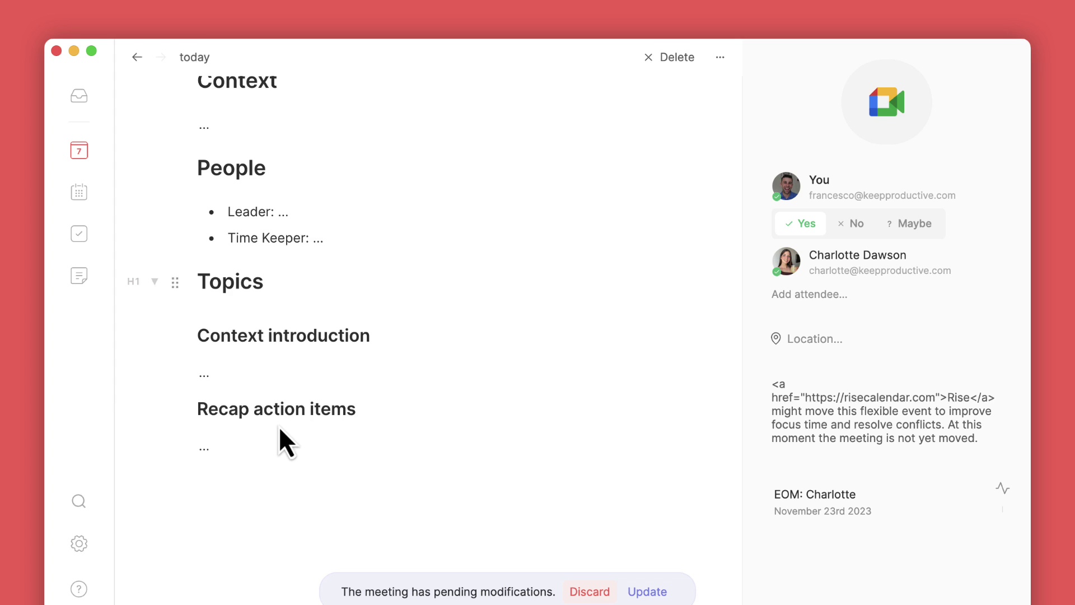
scroll(279, 426, "up", 3)
left_click(447, 412)
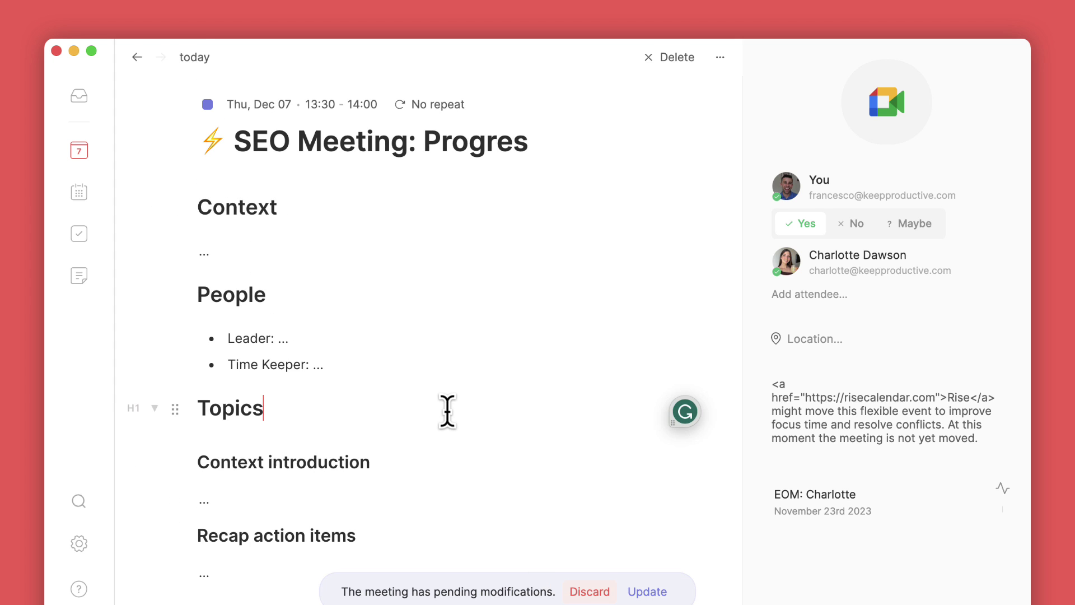
key("super+a")
key("super+a")
key("BackSpace")
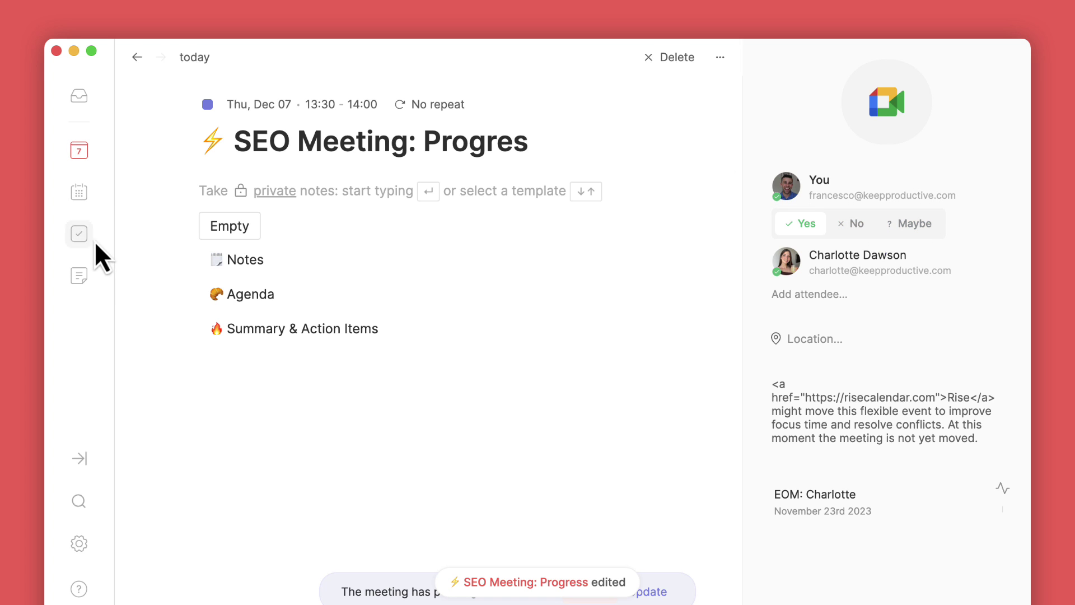
- Discard the meeting's unsaved changes and view the Preferences and Integrations settings
left_click(82, 546)
left_click(661, 372)
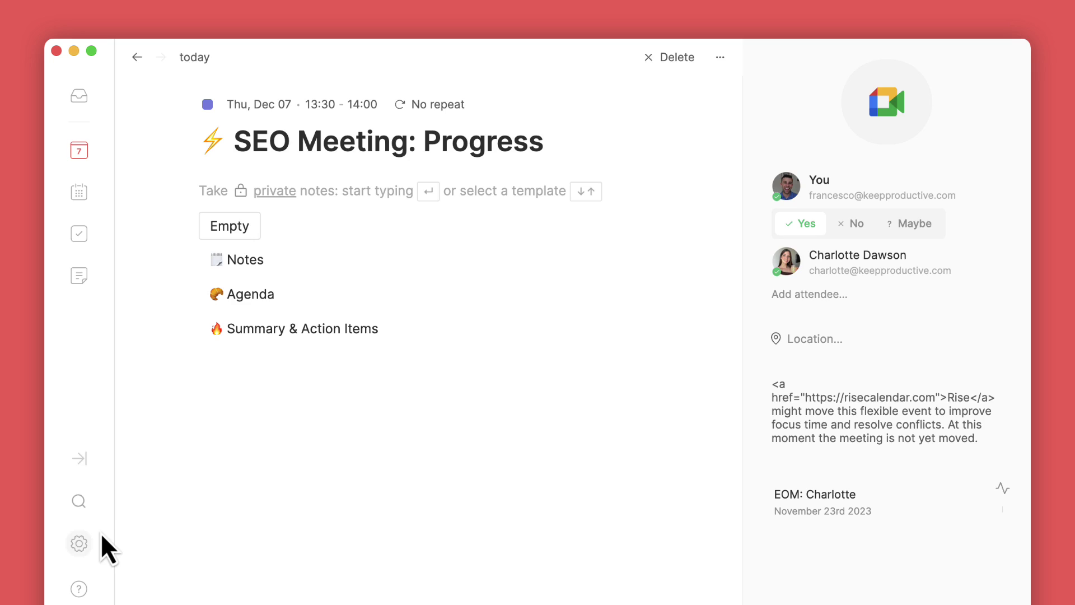
left_click(81, 545)
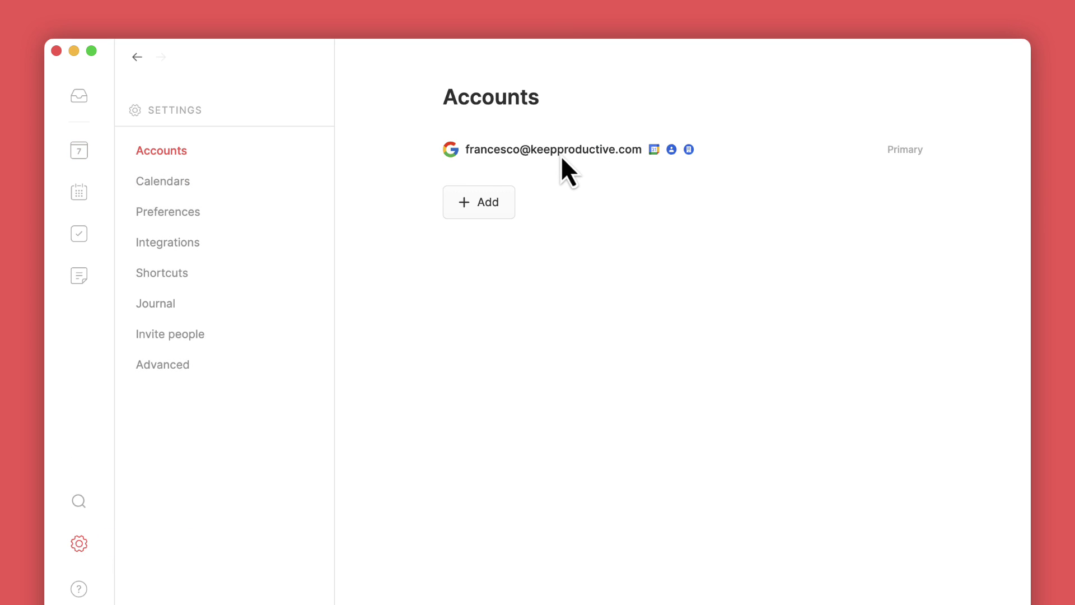
left_click(170, 216)
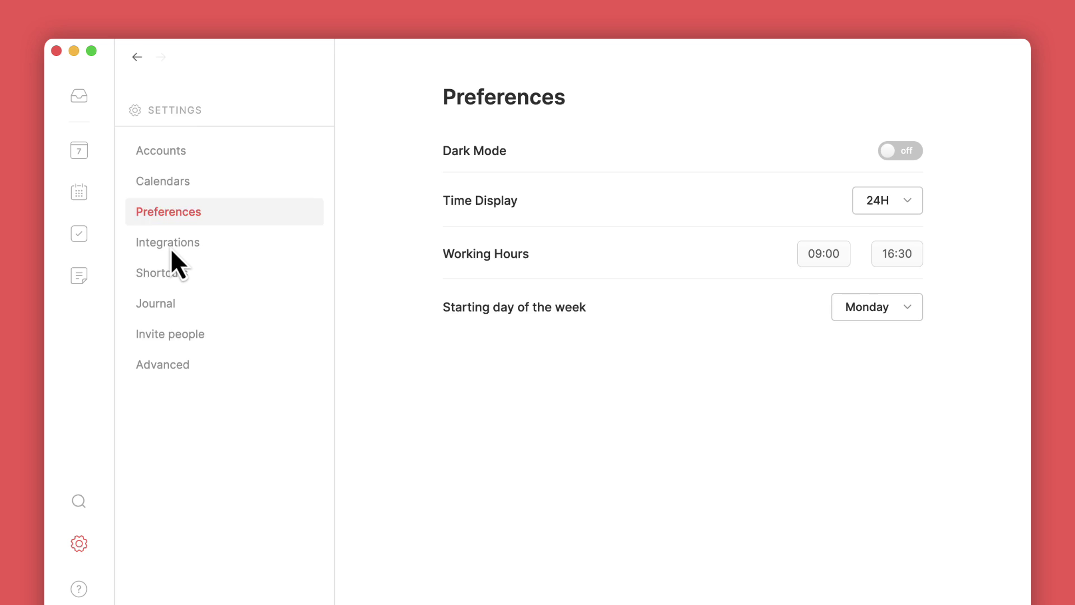
left_click(171, 249)
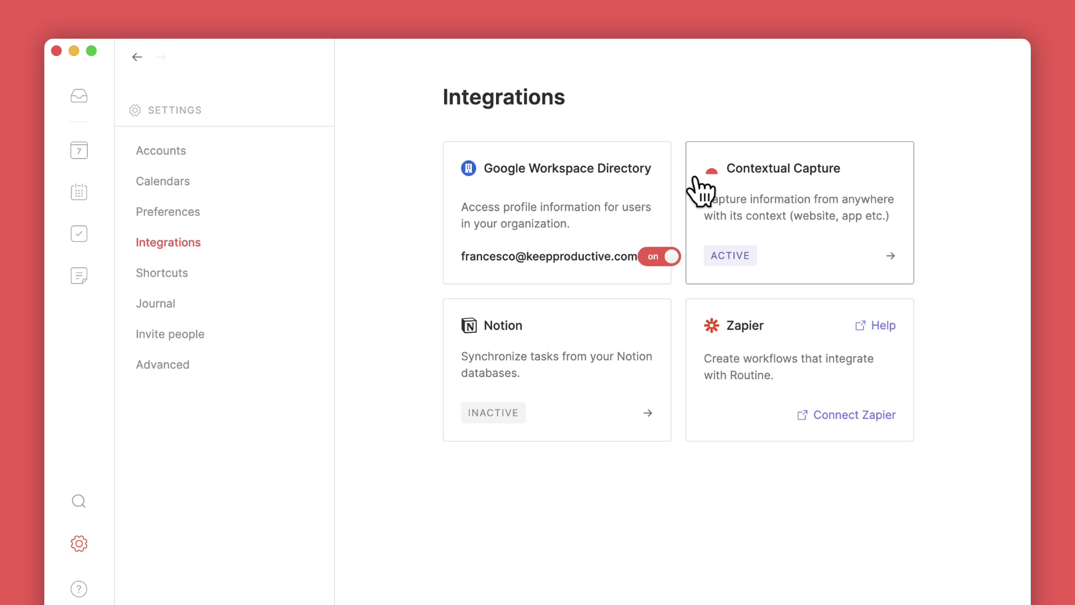
- Browse Shortcuts, the Journal's Arrival: Builders event, Advanced and Accounts, ending on Calendars settings
left_click(185, 275)
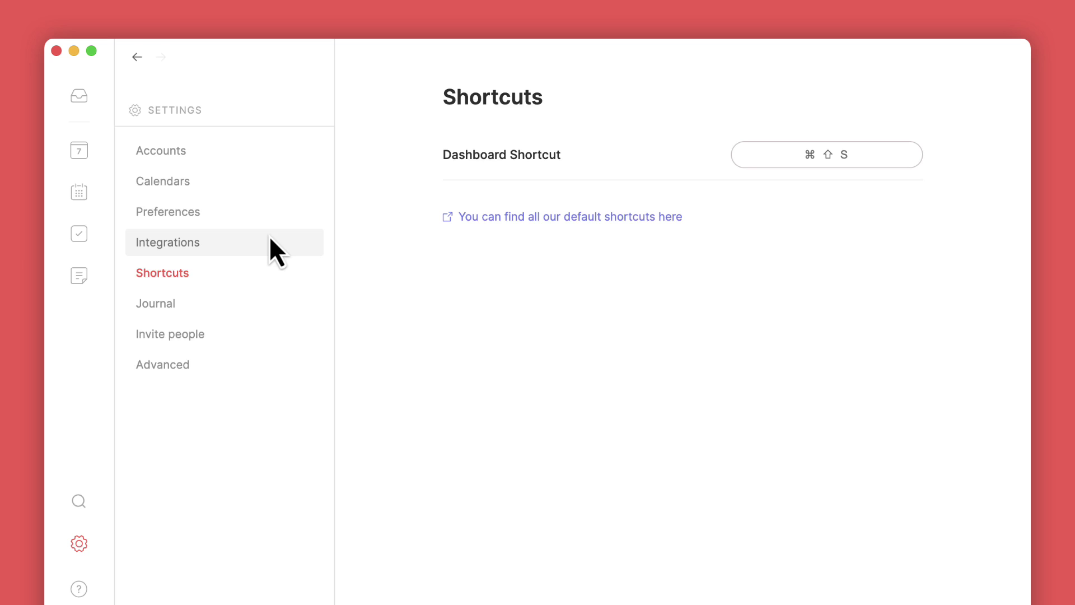
left_click(220, 300)
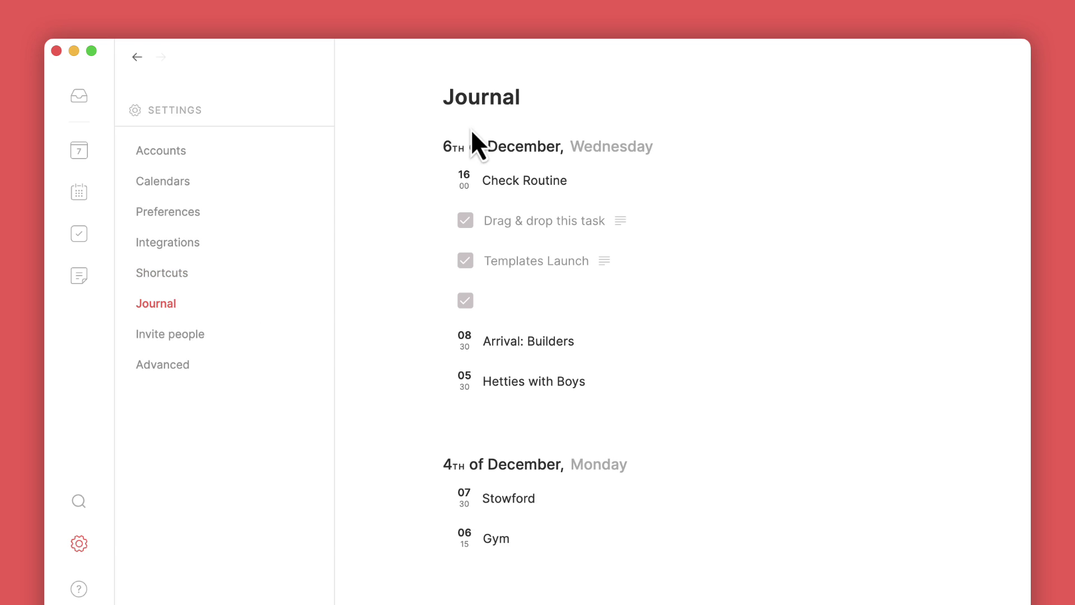
scroll(544, 340, "down", 1)
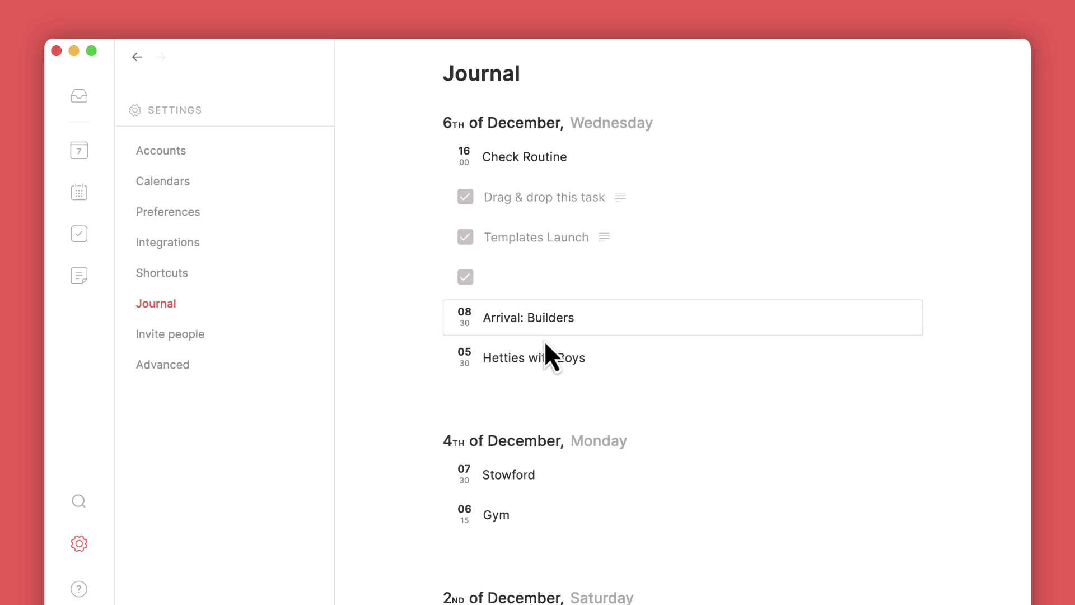
left_click(621, 331)
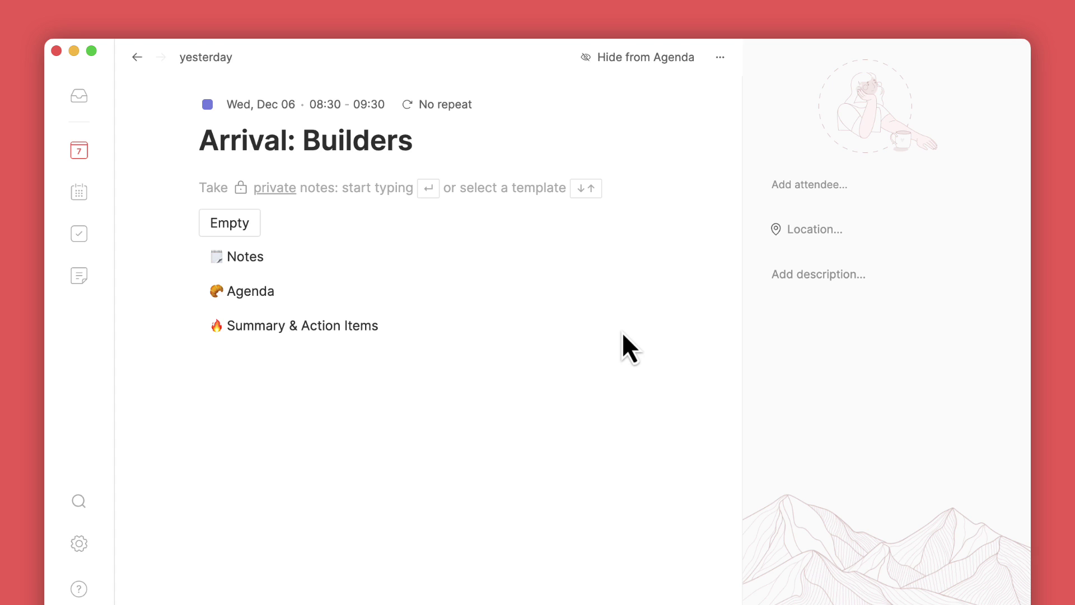
left_click(137, 57)
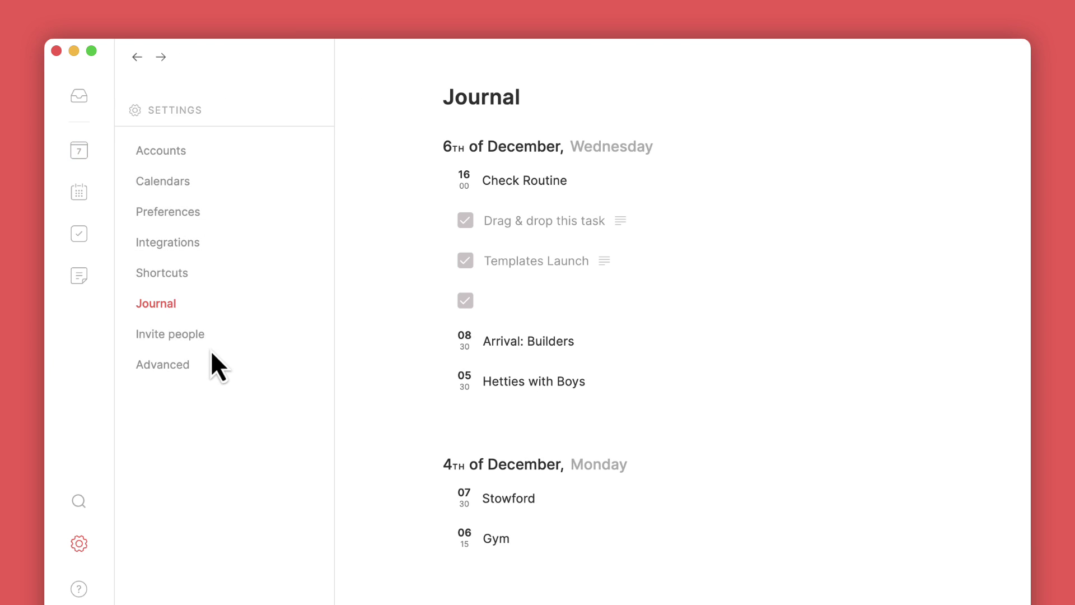
left_click(168, 363)
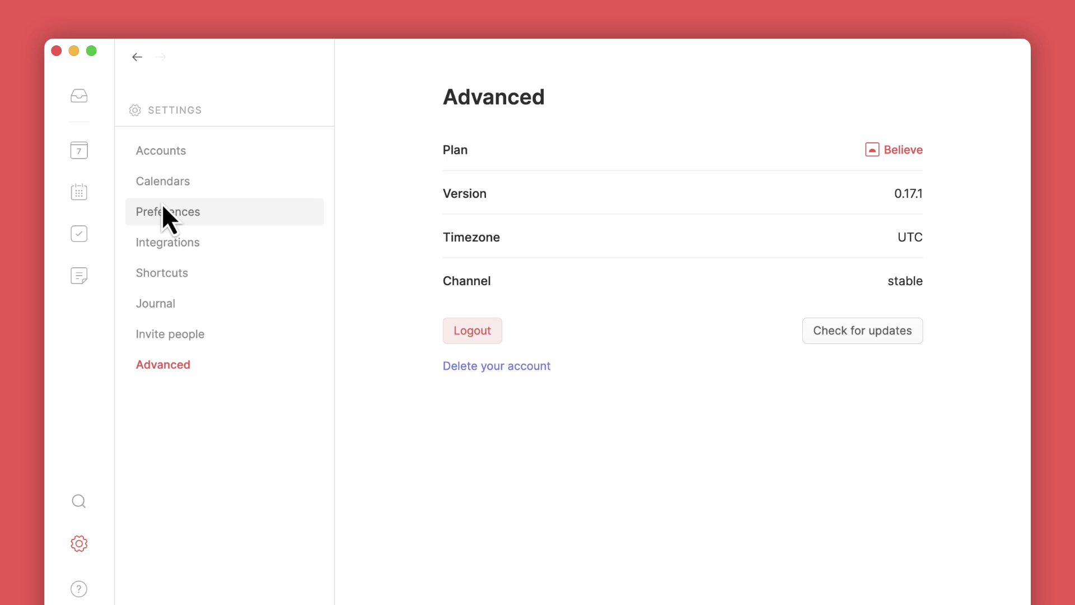
left_click(162, 159)
left_click(163, 180)
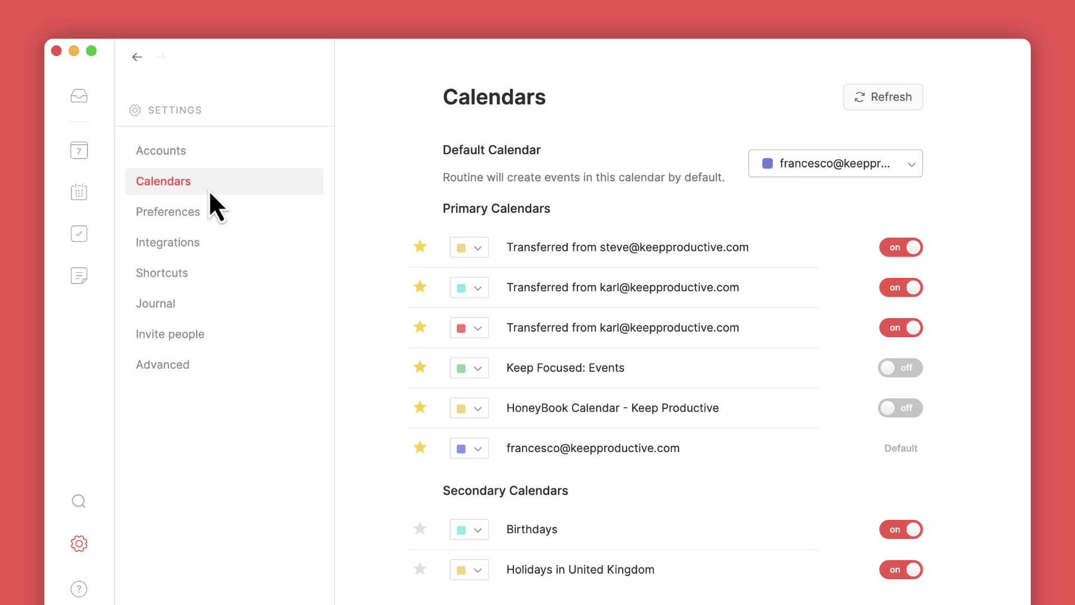
- Switch Dark Mode on in Preferences and view the Integrations settings
left_click(204, 216)
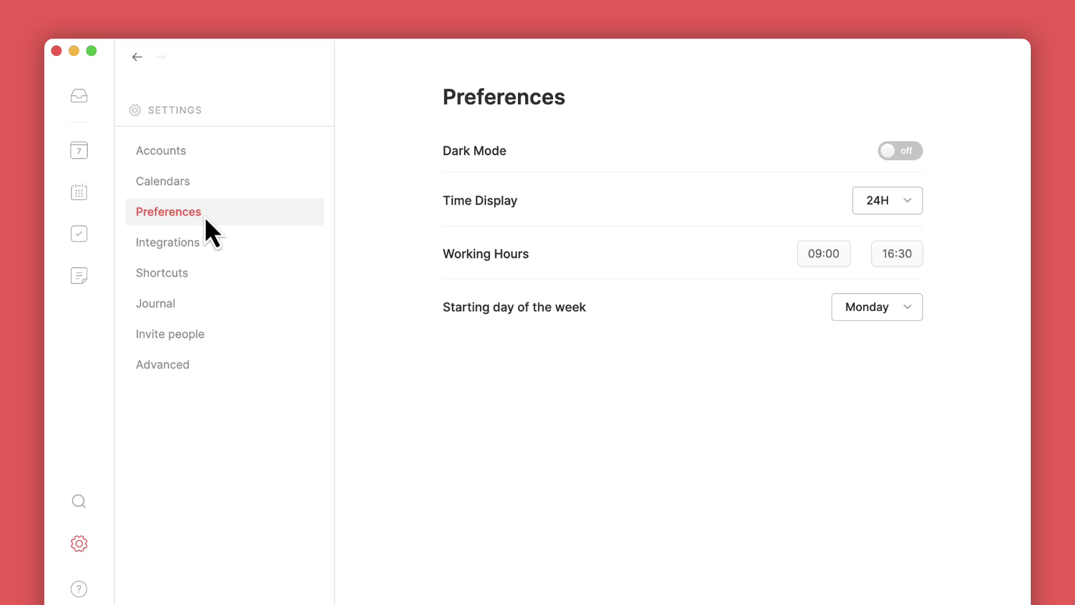
left_click(902, 151)
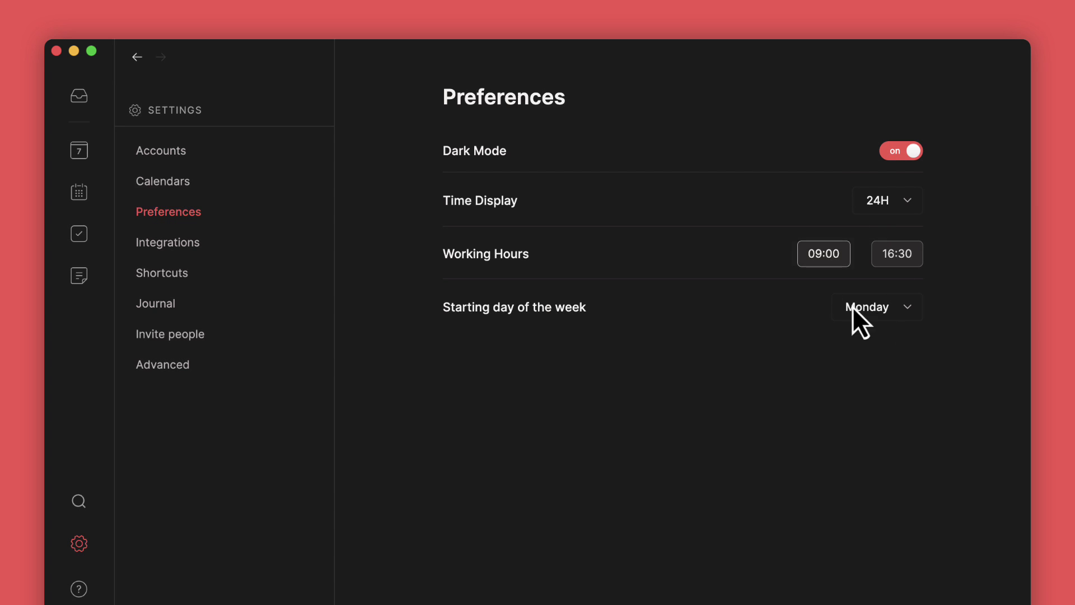
left_click(170, 248)
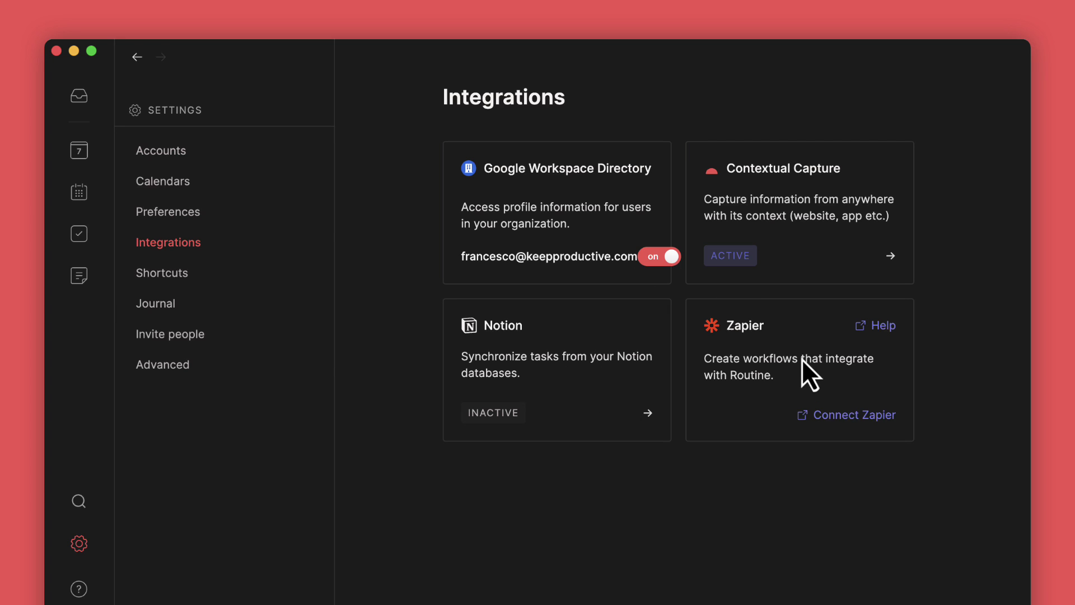
- Browse Inbox, Calendar week and Thursday's agenda in dark theme, then return to Preferences
left_click(86, 102)
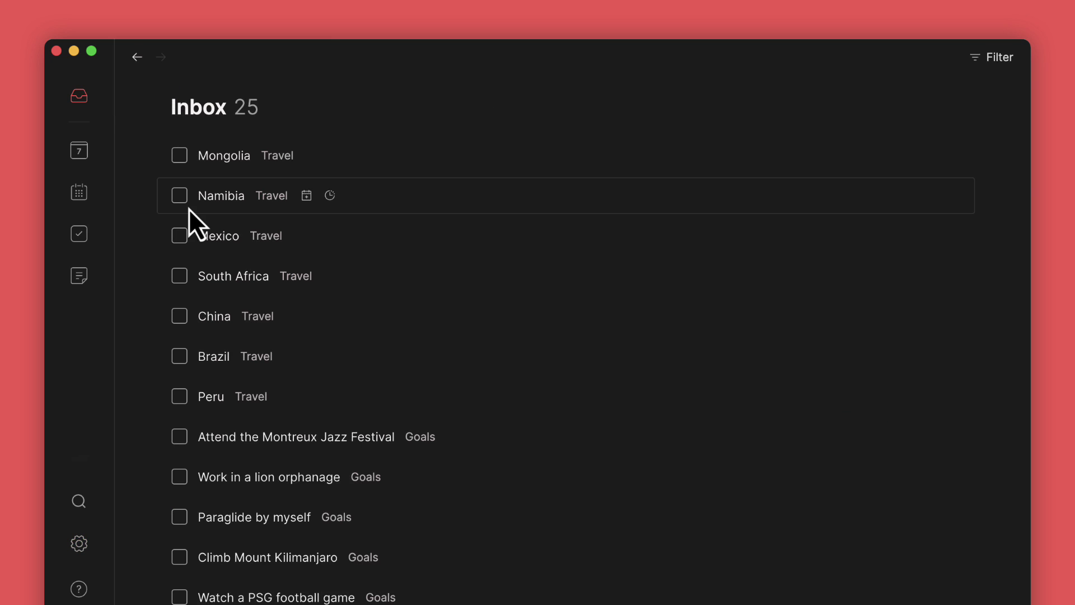
left_click(79, 192)
left_click(81, 155)
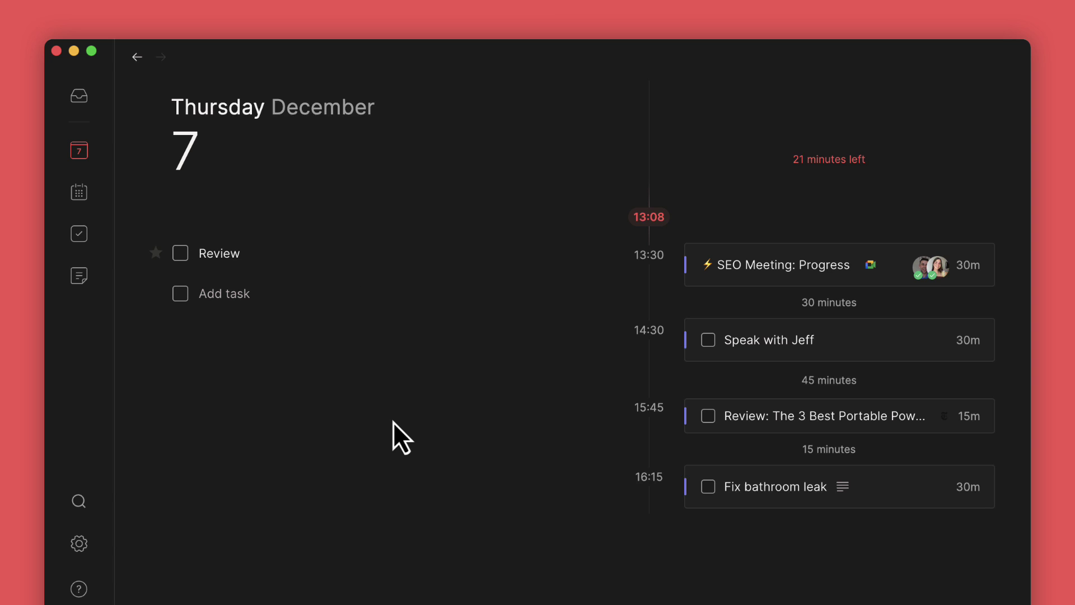
left_click(77, 545)
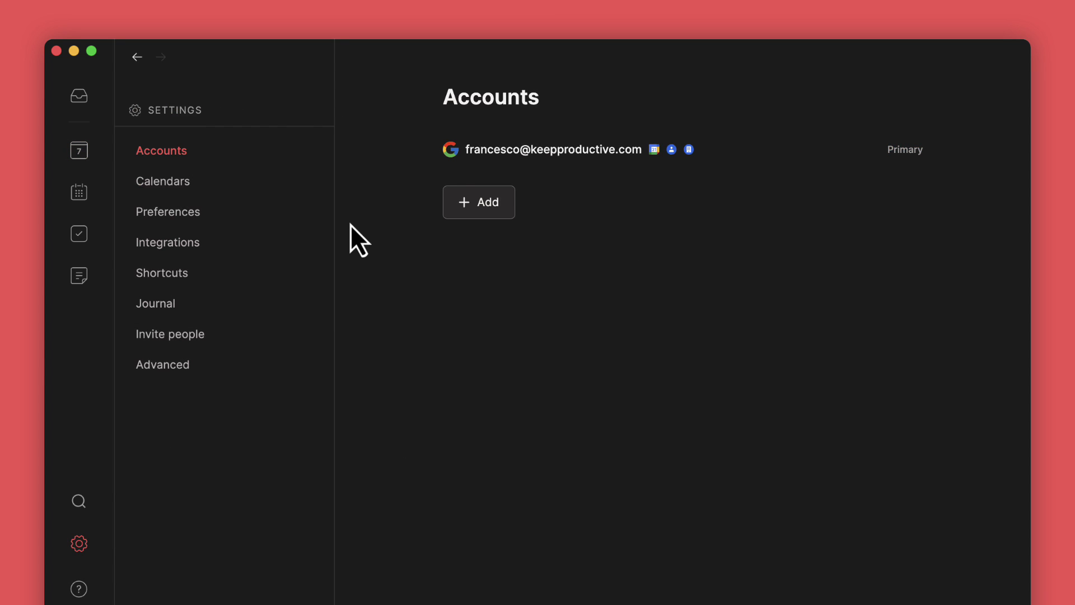
left_click(193, 187)
left_click(199, 205)
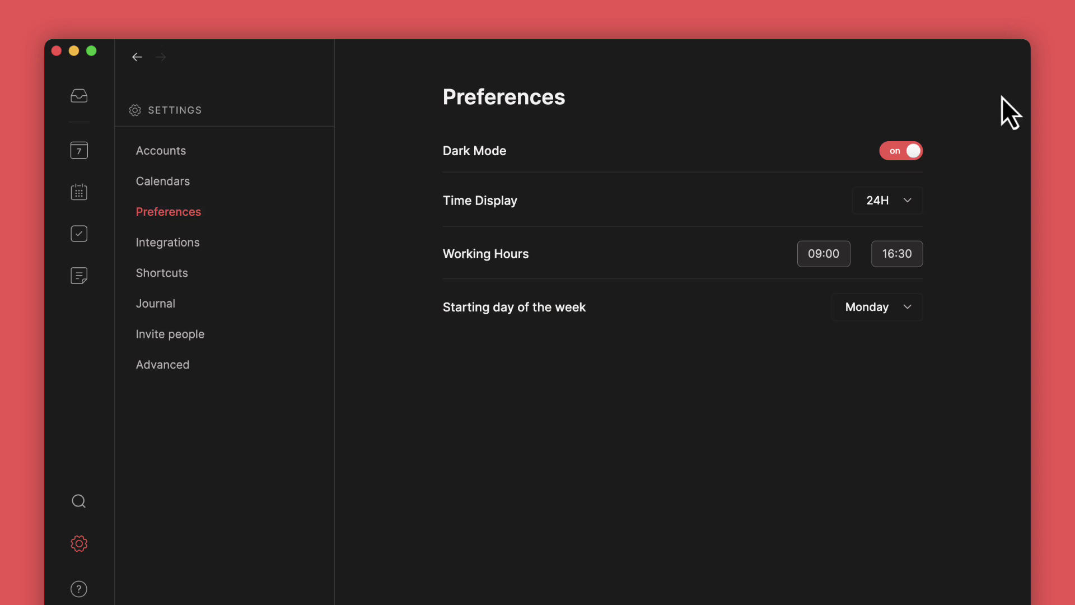
- Switch Dark Mode off, then go via Inbox back to Thursday December 7's agenda
left_click(913, 151)
left_click(75, 103)
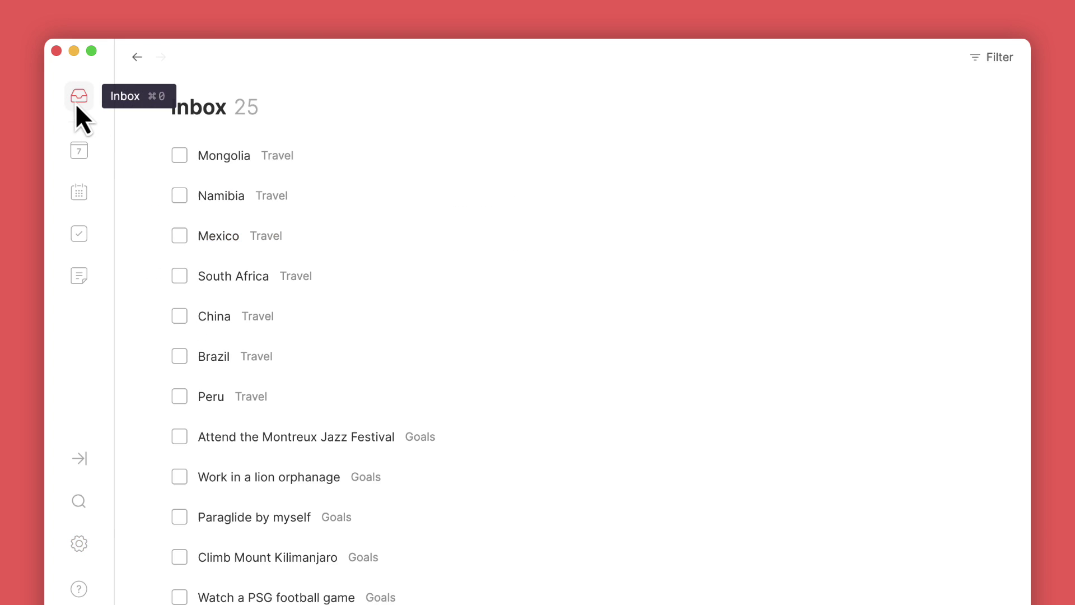
left_click(84, 158)
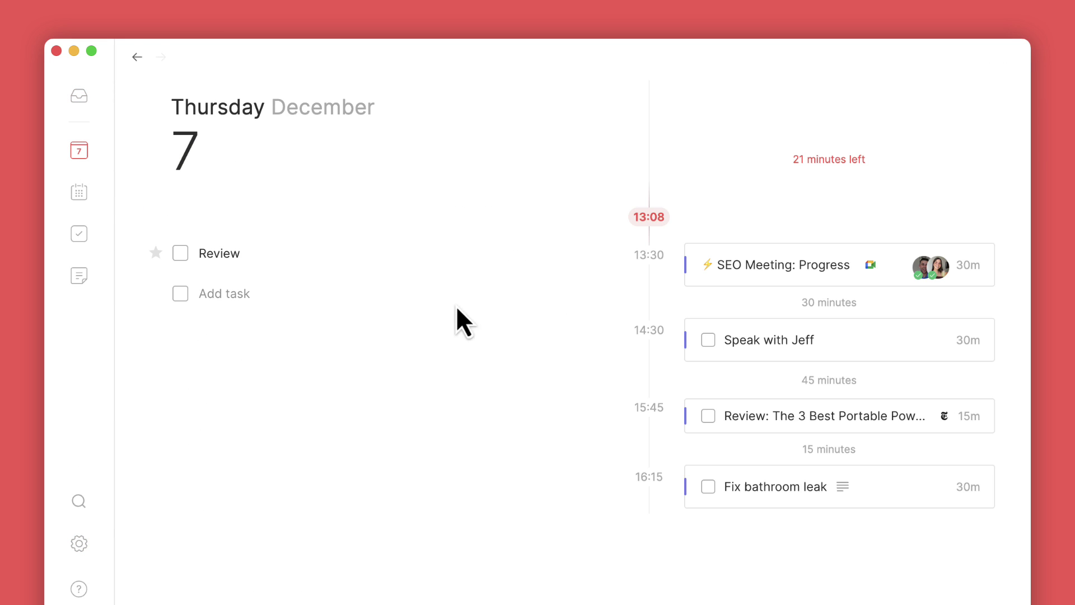